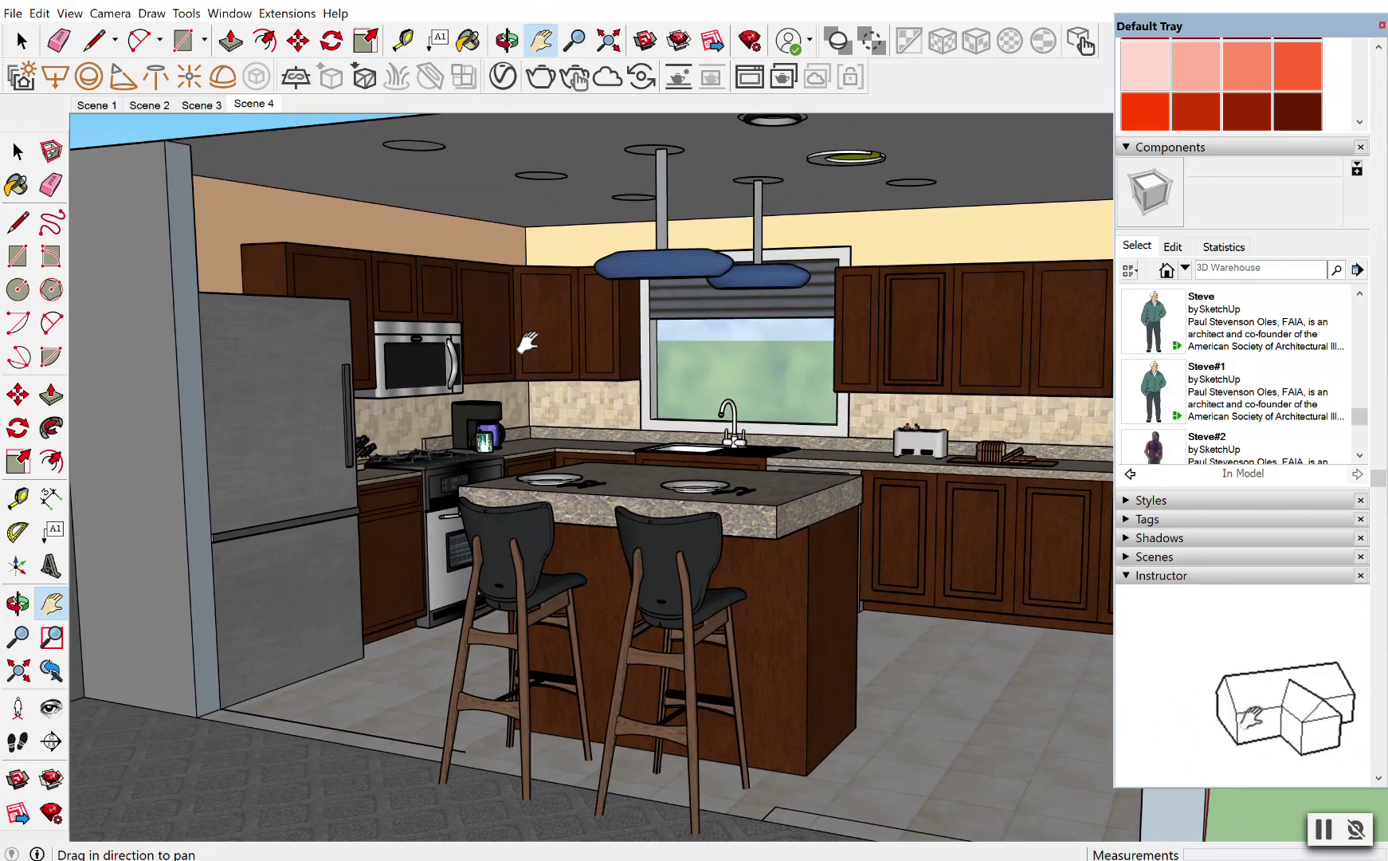
# - Inspect the bar stools and kitchen island from a closer, raised view of the whole kitchen
pyautogui.click(22, 39)
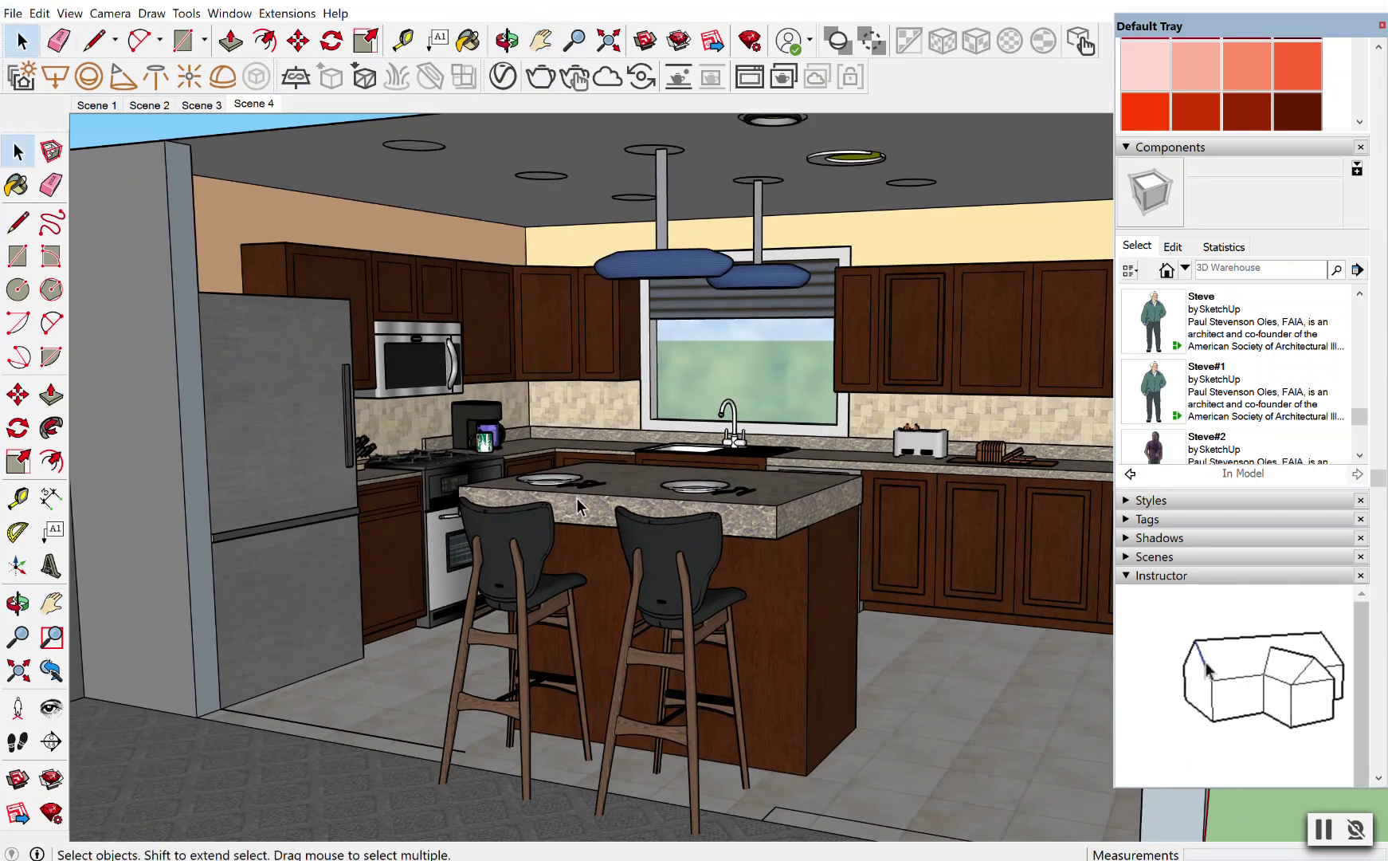
pyautogui.click(510, 565)
pyautogui.click(663, 551)
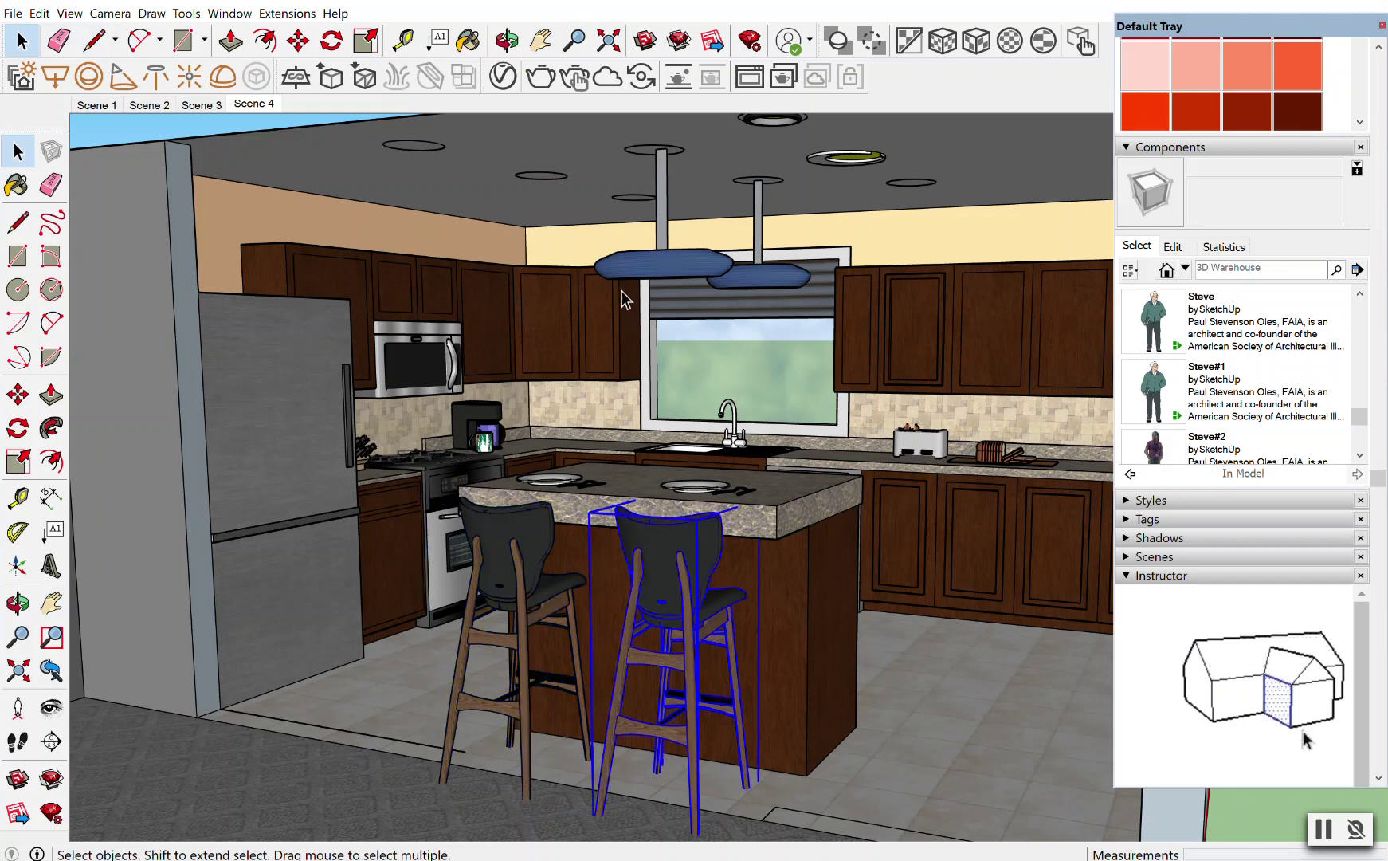
pyautogui.click(119, 132)
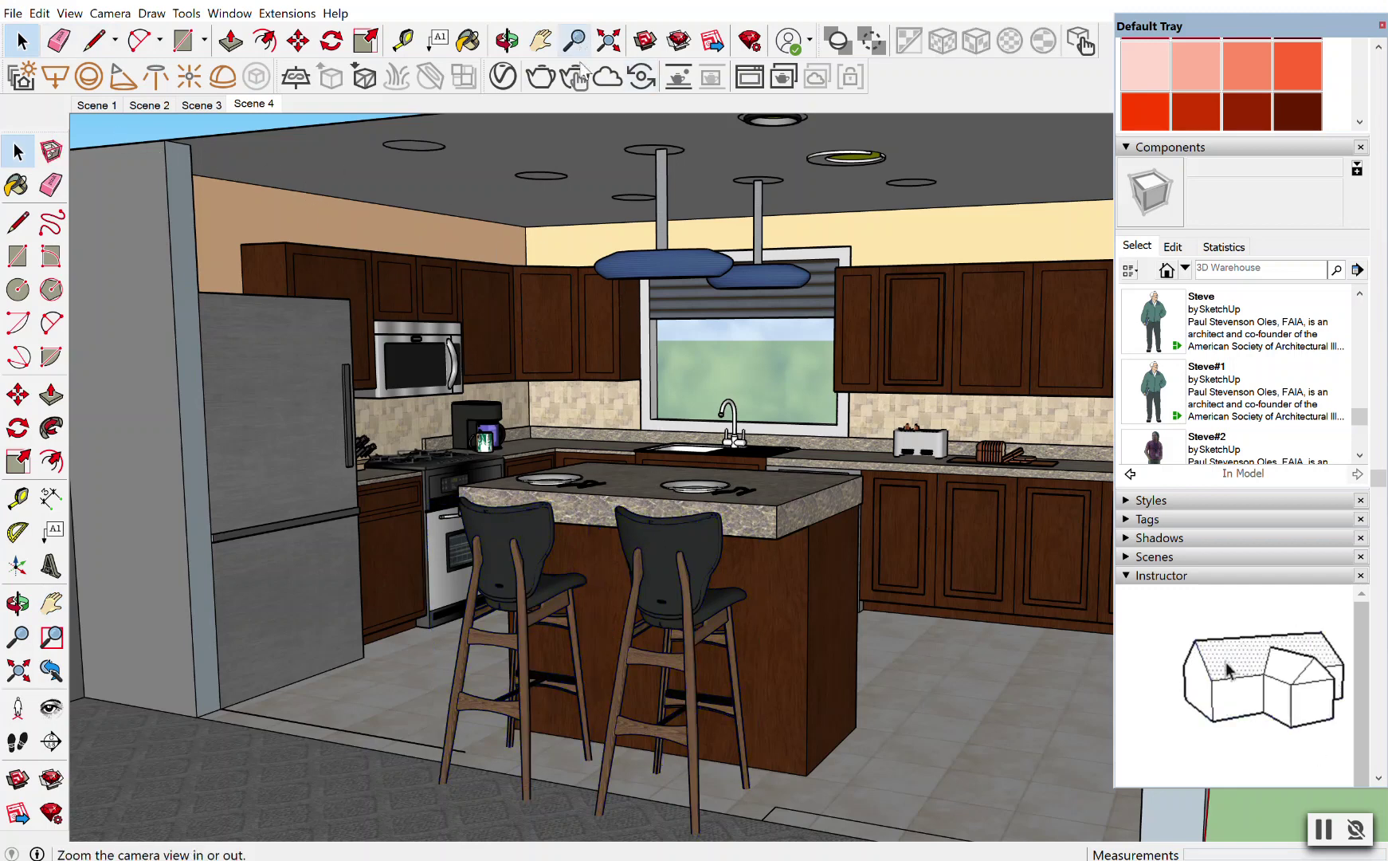
pyautogui.click(508, 41)
pyautogui.moveTo(587, 217); pyautogui.dragTo(555, 447)
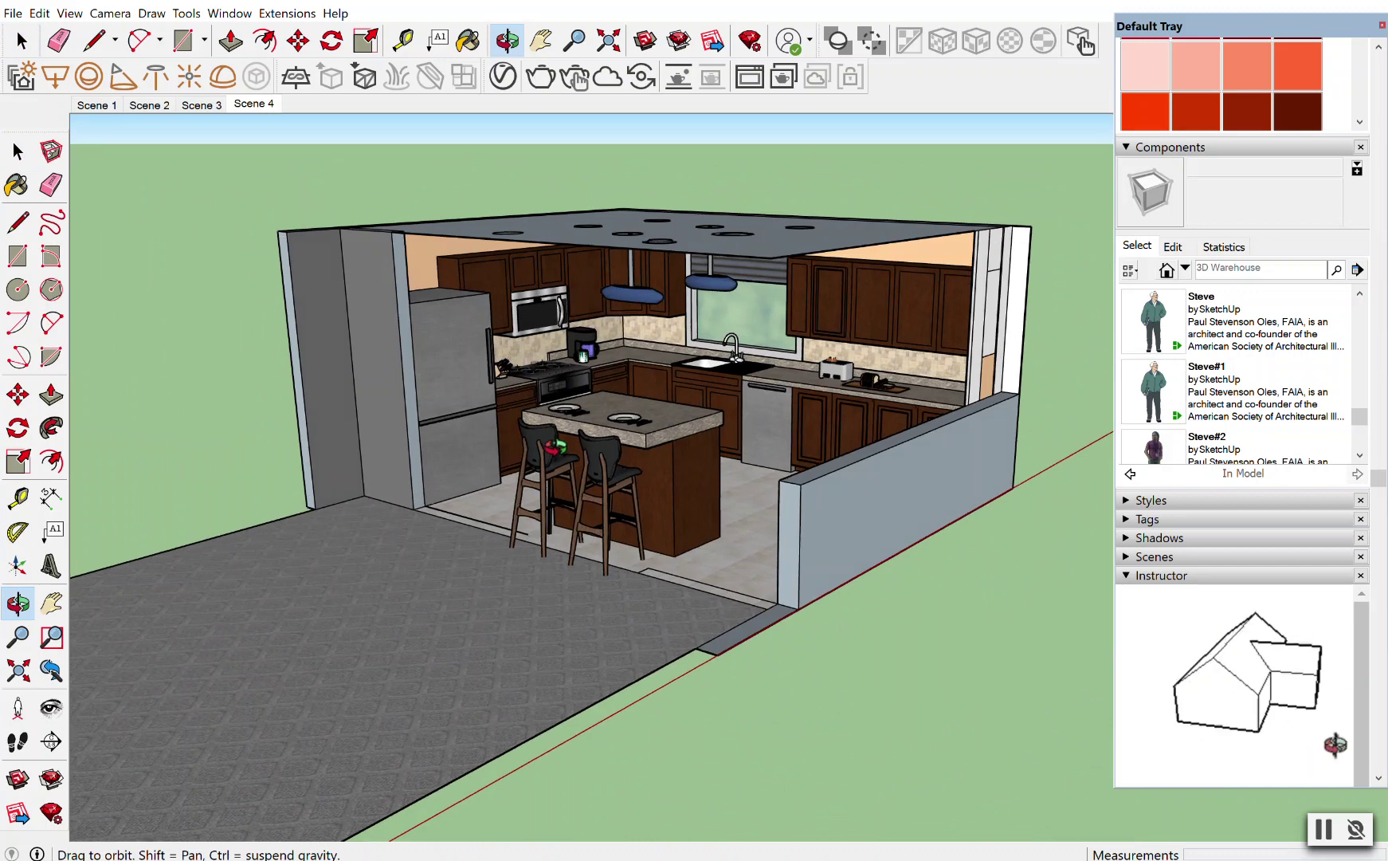
pyautogui.scroll(5, 645, 334)
pyautogui.scroll(1, 645, 335)
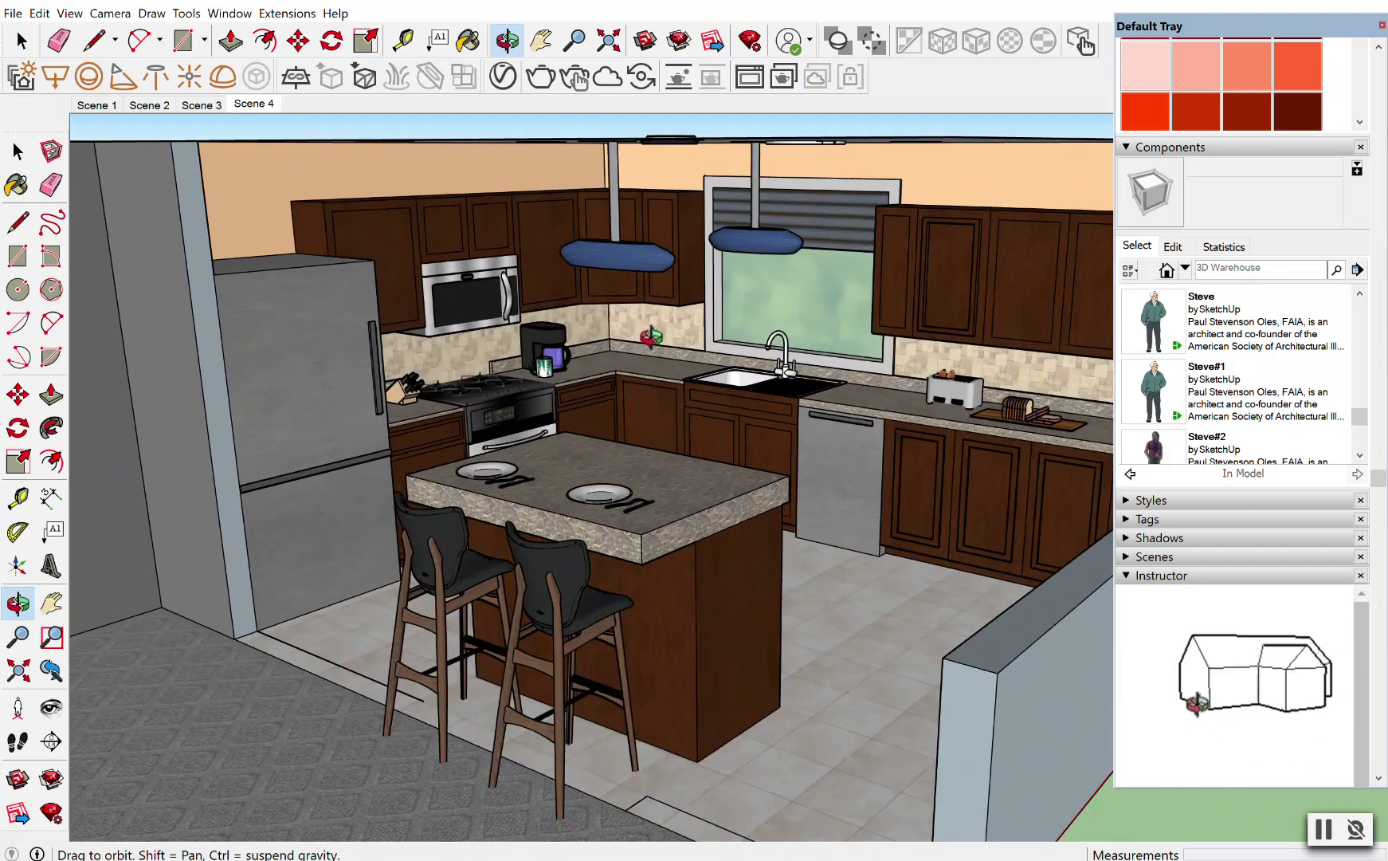
pyautogui.scroll(2, 657, 369)
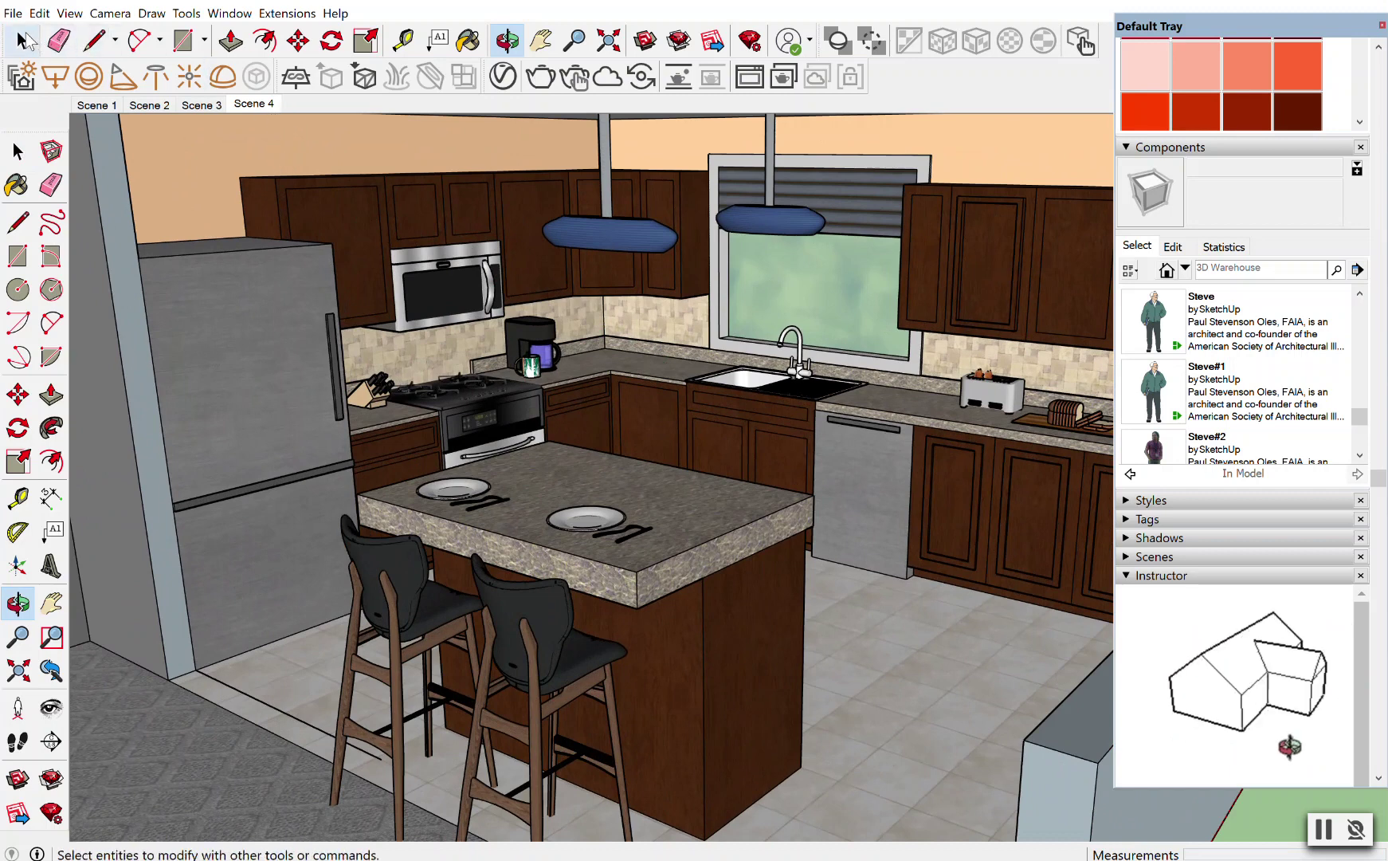
pyautogui.click(23, 39)
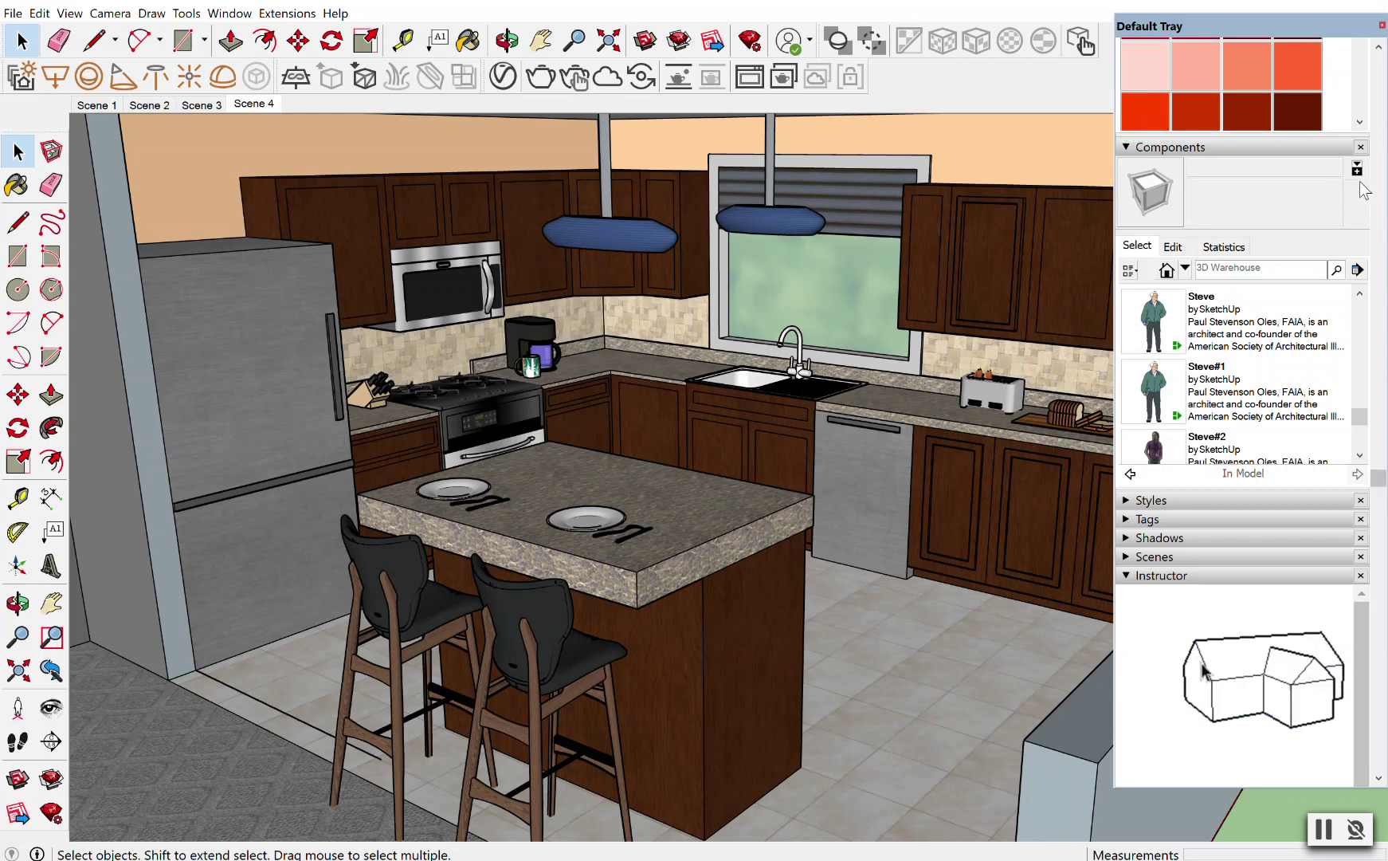
# - Examine the list of components stored in the model, from the bar stool through the appliances to the kitchen layout drawings
pyautogui.click(1297, 146)
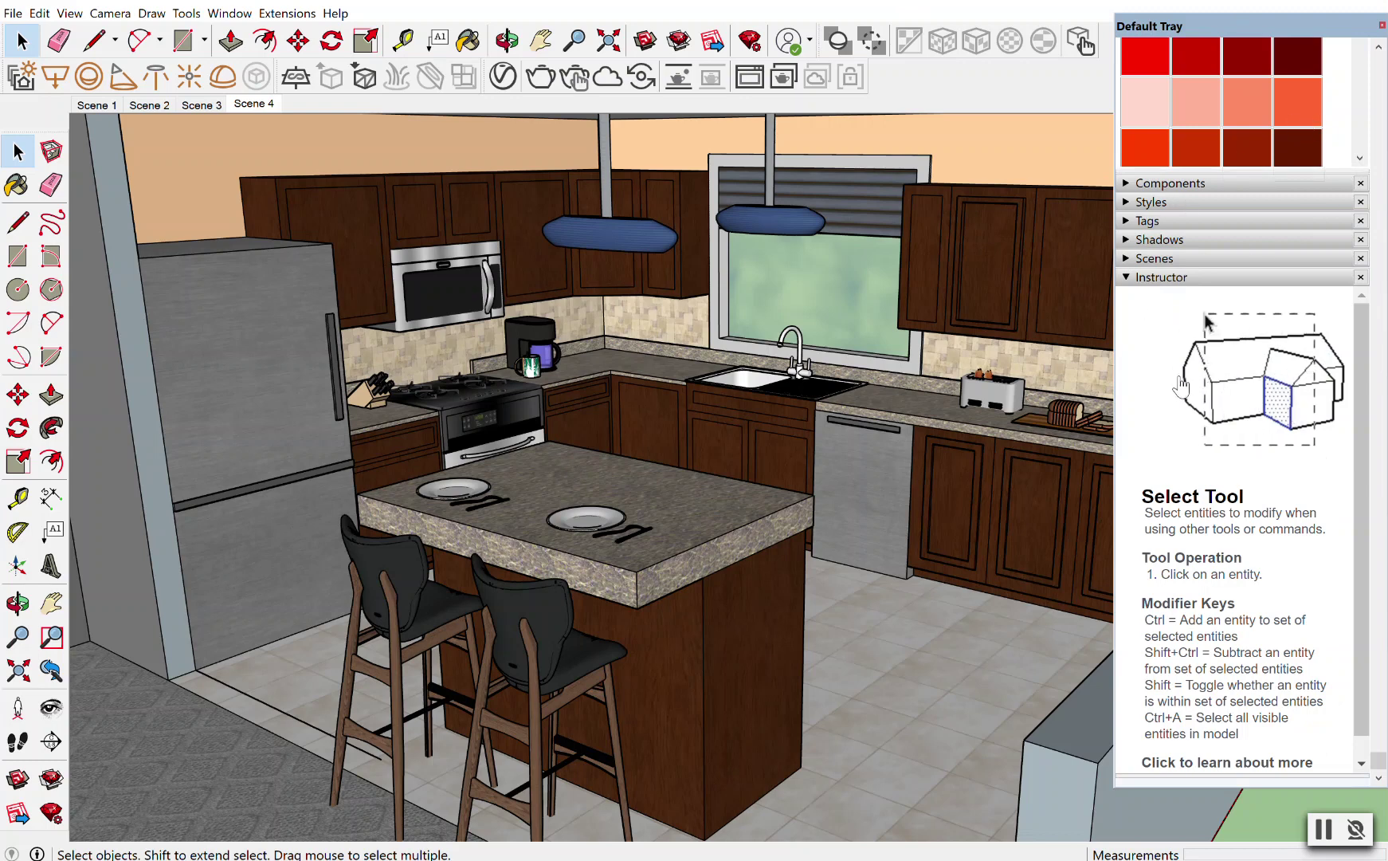
pyautogui.scroll(5, 1260, 151)
pyautogui.scroll(2, 1259, 150)
pyautogui.scroll(-2, 1205, 385)
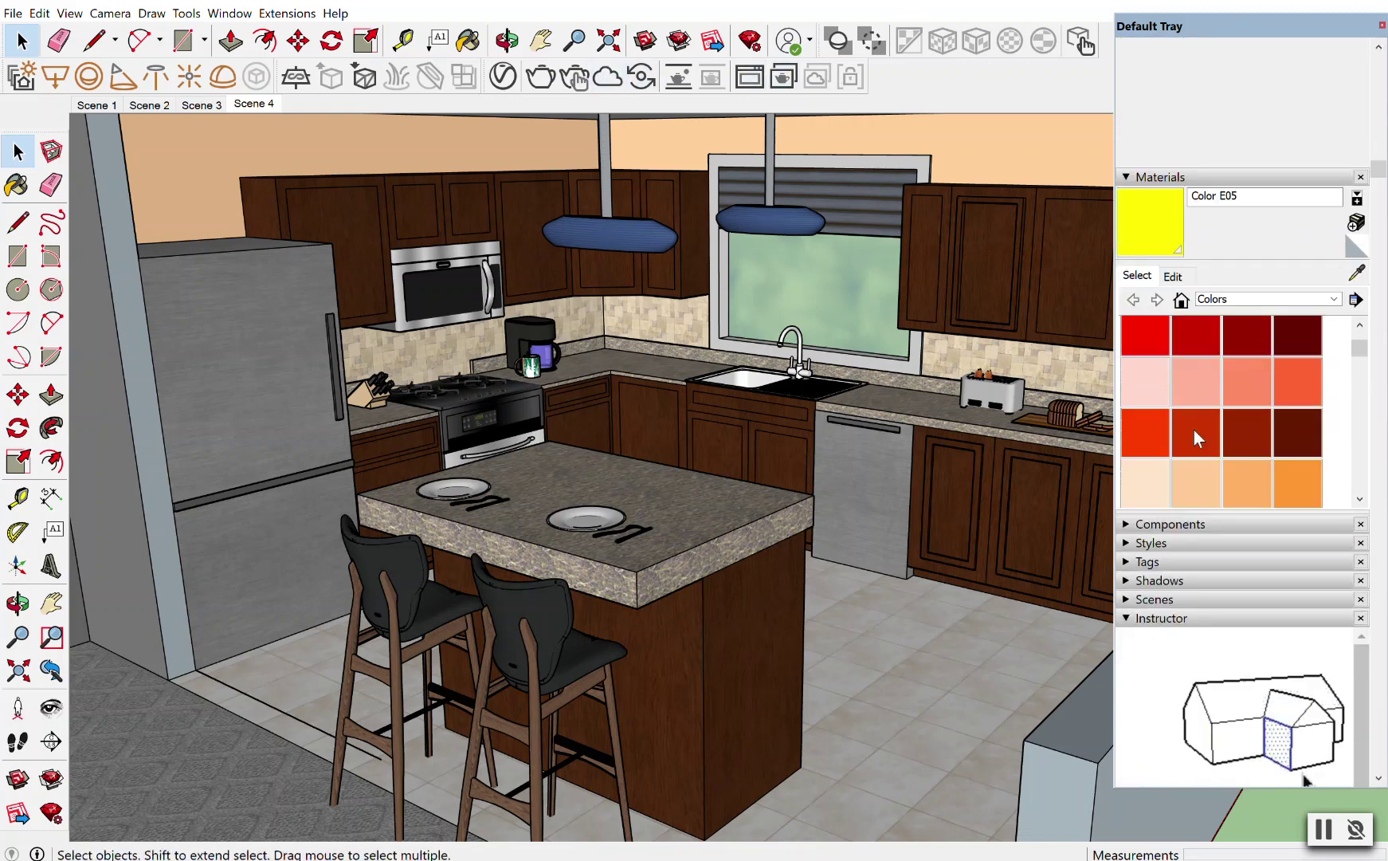
pyautogui.click(1145, 525)
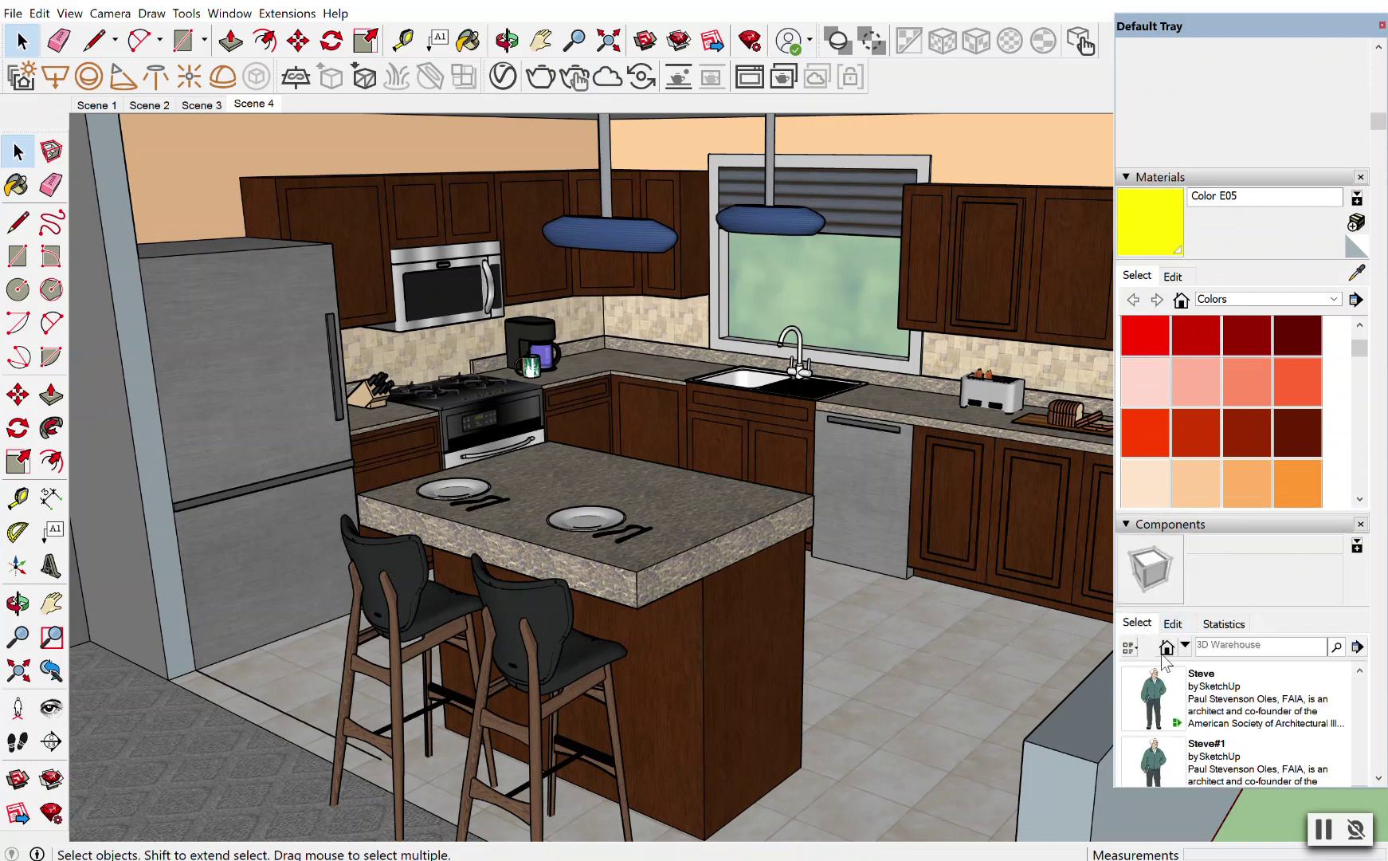
pyautogui.scroll(-3, 1239, 596)
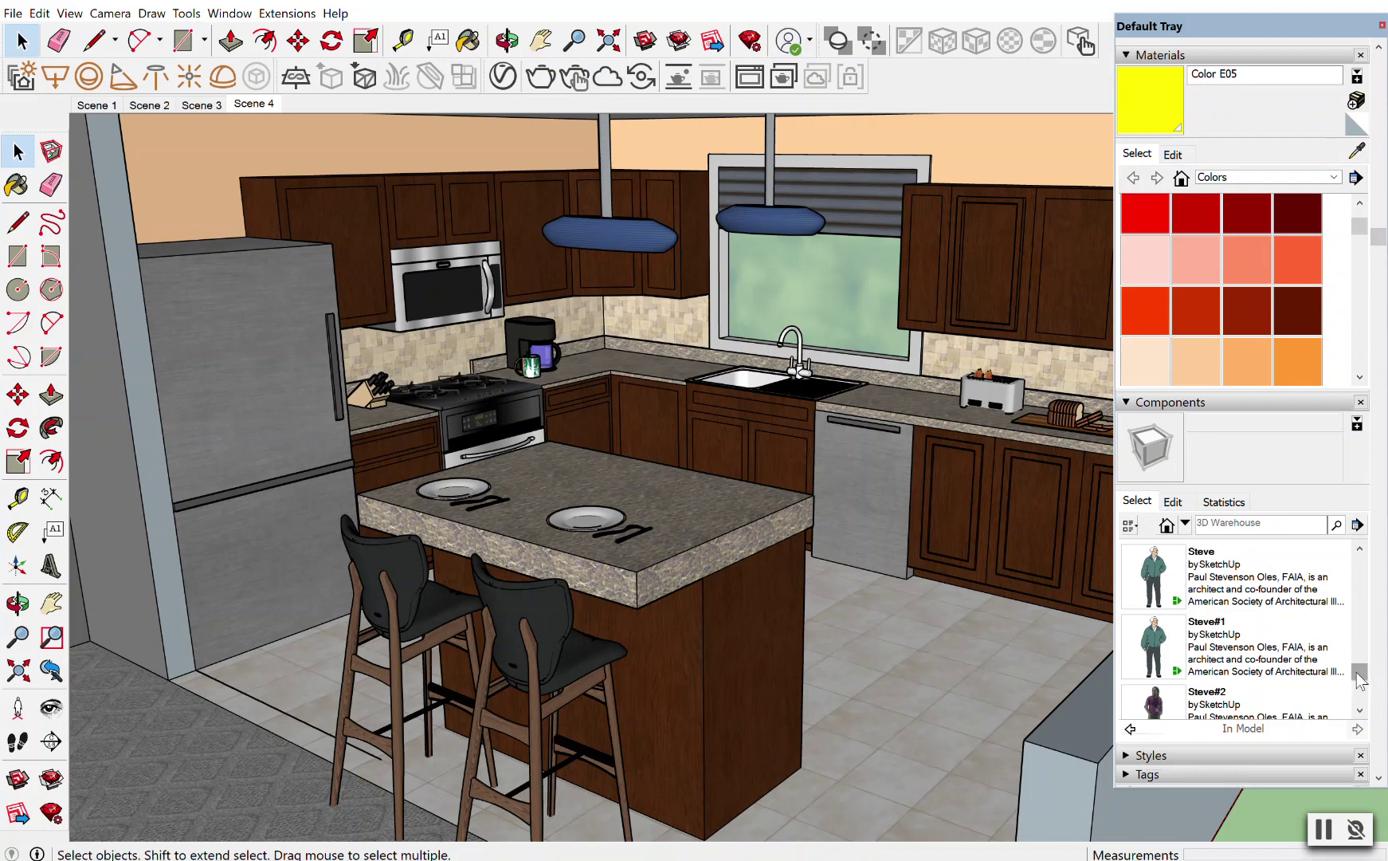
pyautogui.moveTo(1360, 679); pyautogui.dragTo(1354, 567)
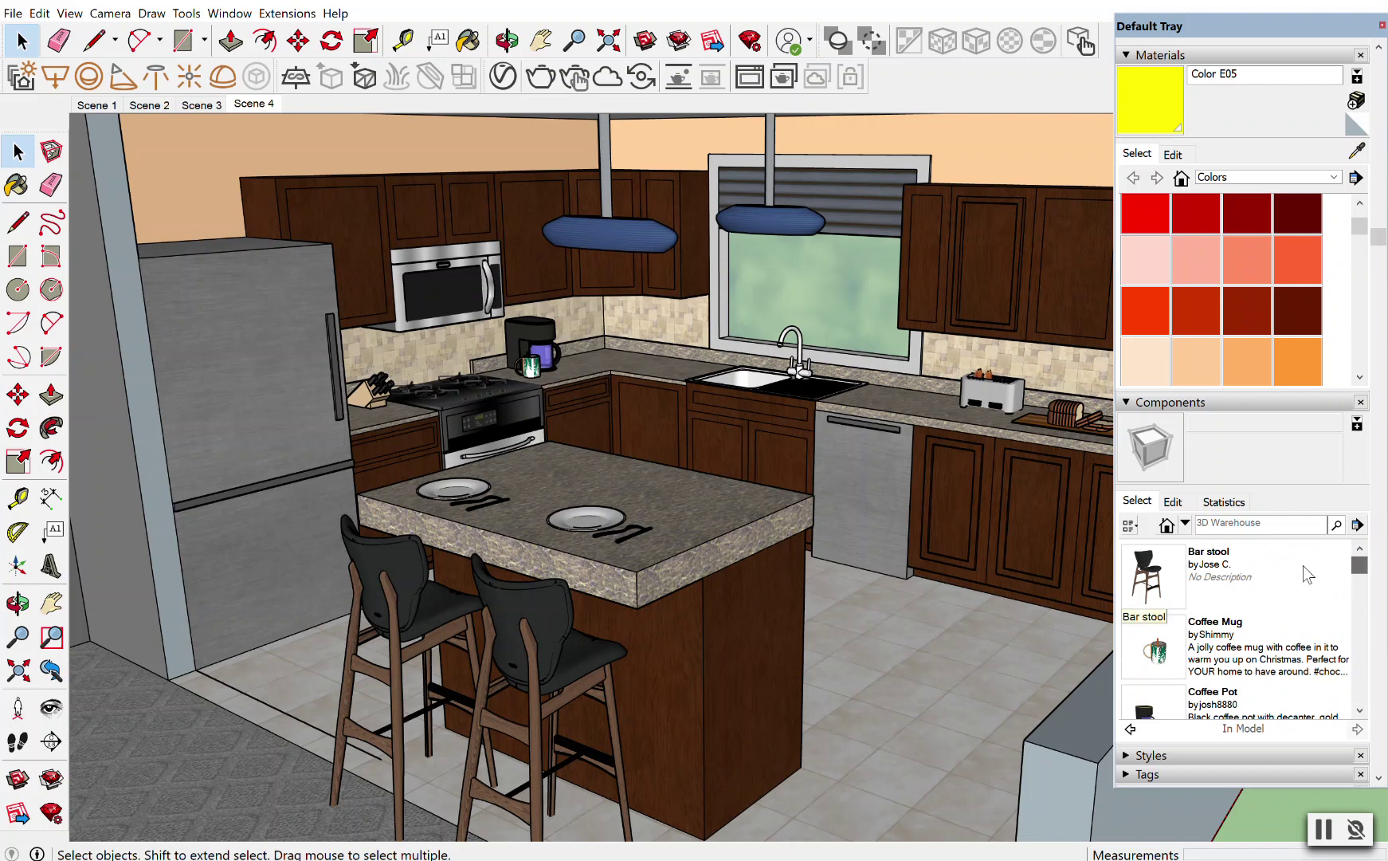
pyautogui.scroll(-2, 1307, 572)
pyautogui.scroll(-1, 1249, 607)
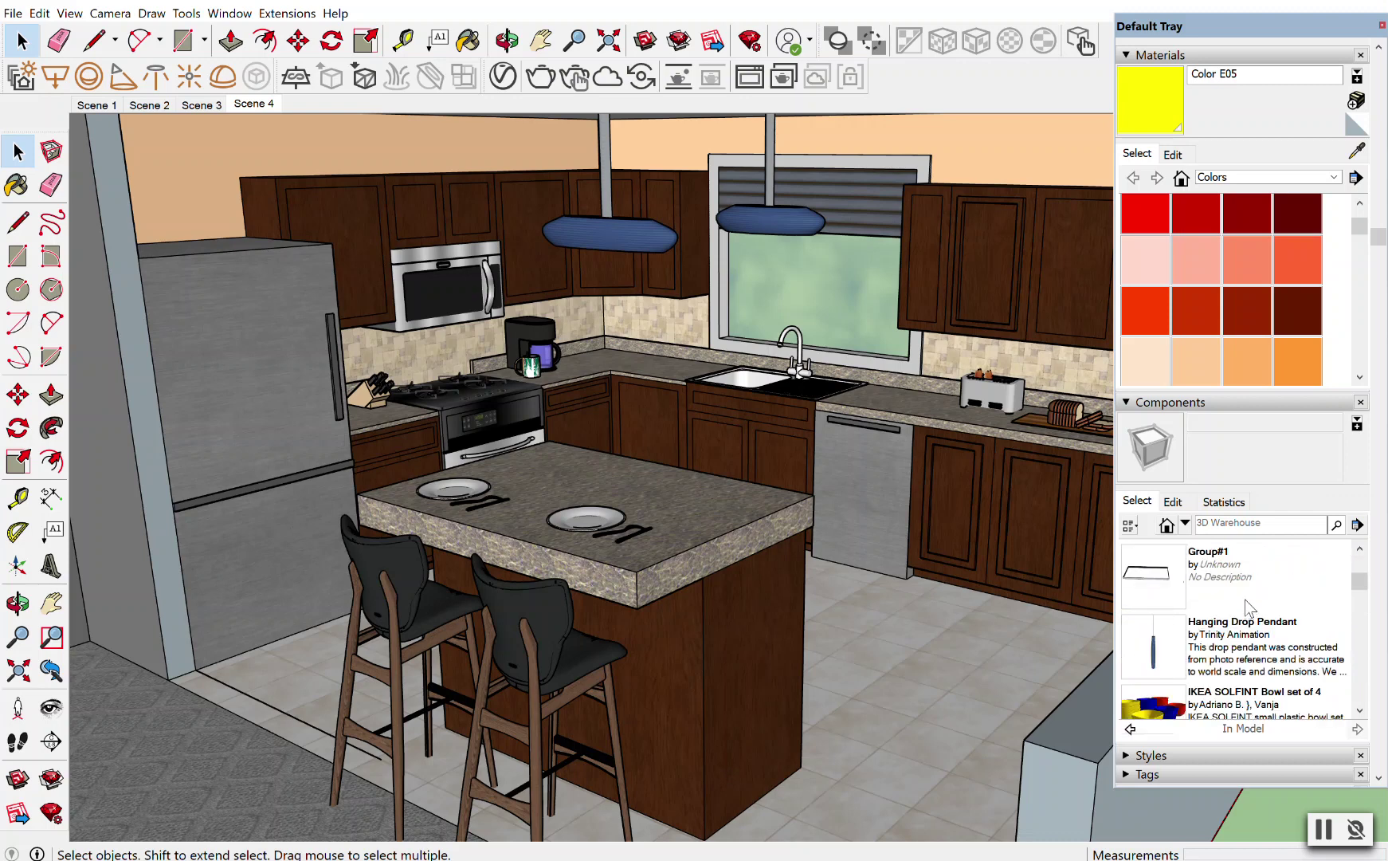
pyautogui.moveTo(1291, 24); pyautogui.dragTo(1256, 21)
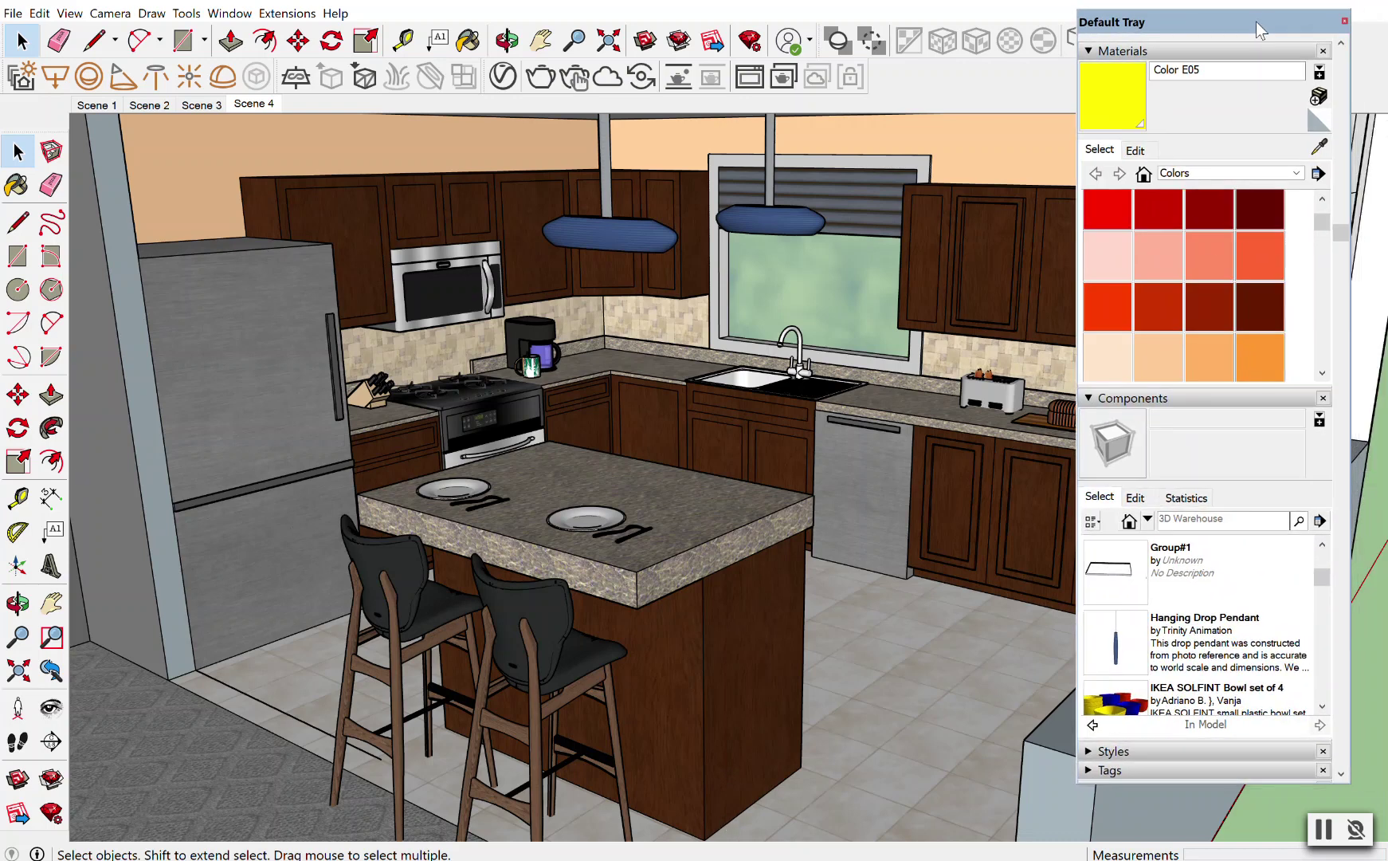
pyautogui.scroll(-1, 1265, 559)
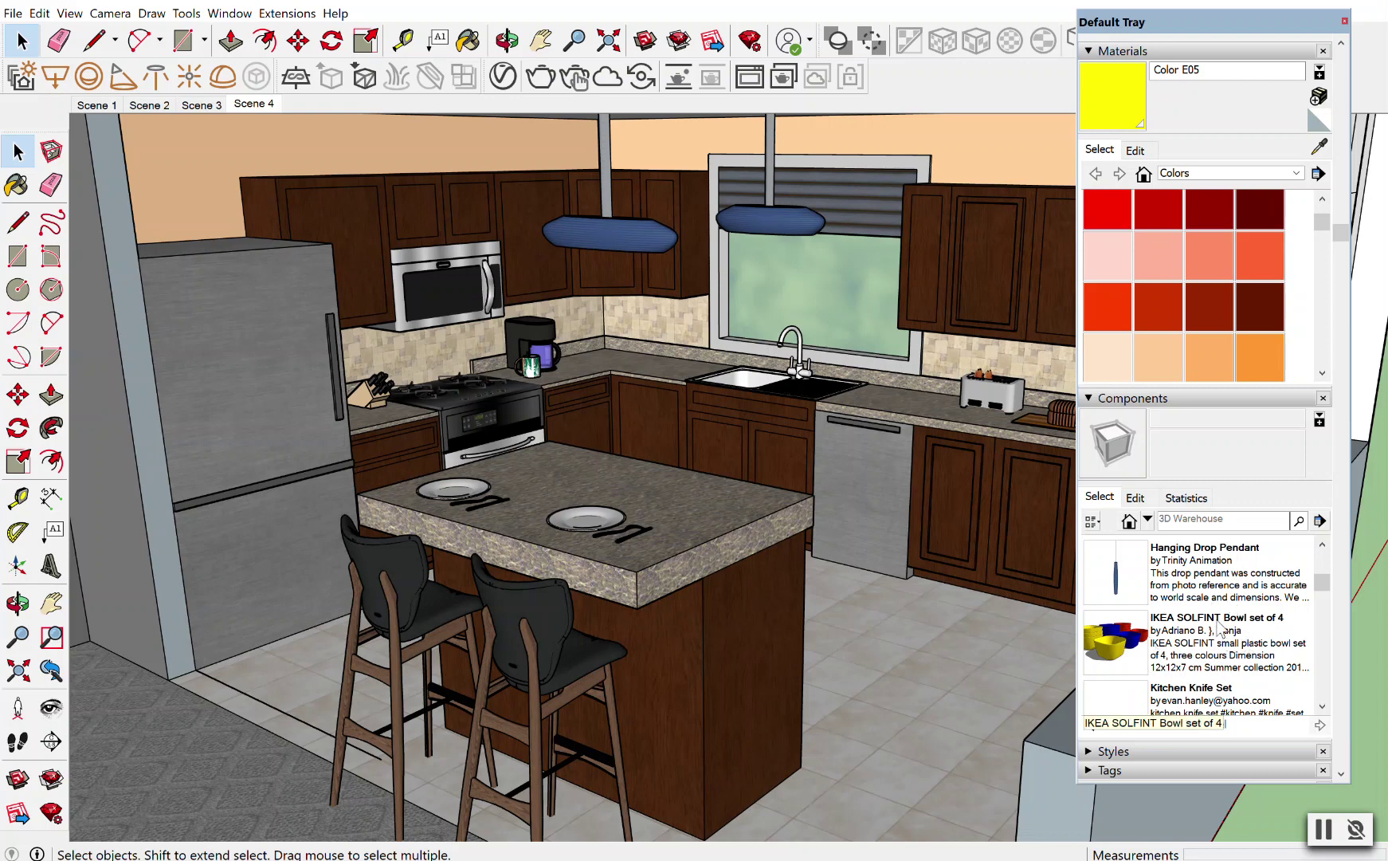
pyautogui.moveTo(1324, 595); pyautogui.dragTo(1326, 607)
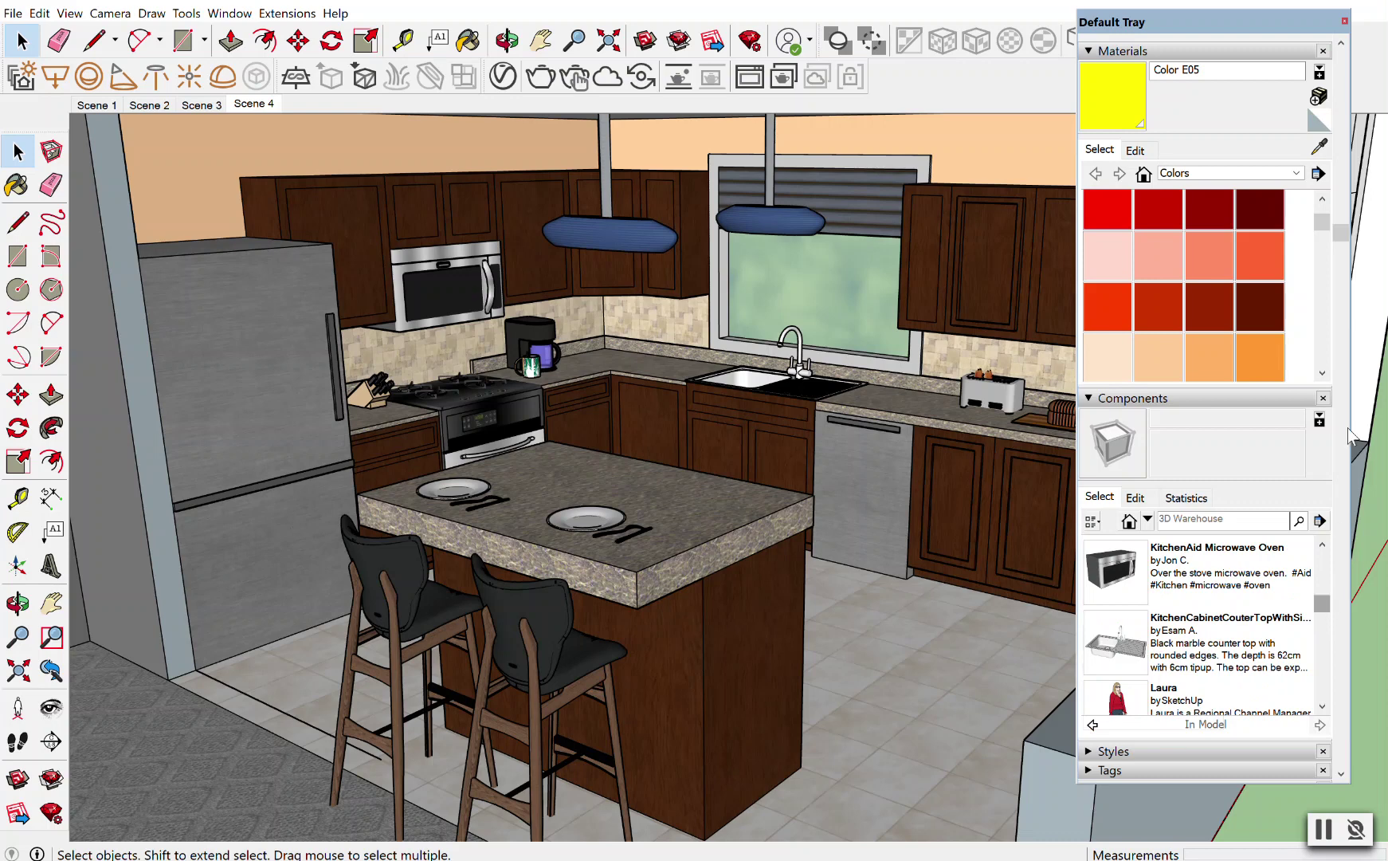
pyautogui.moveTo(1218, 15); pyautogui.dragTo(1256, 12)
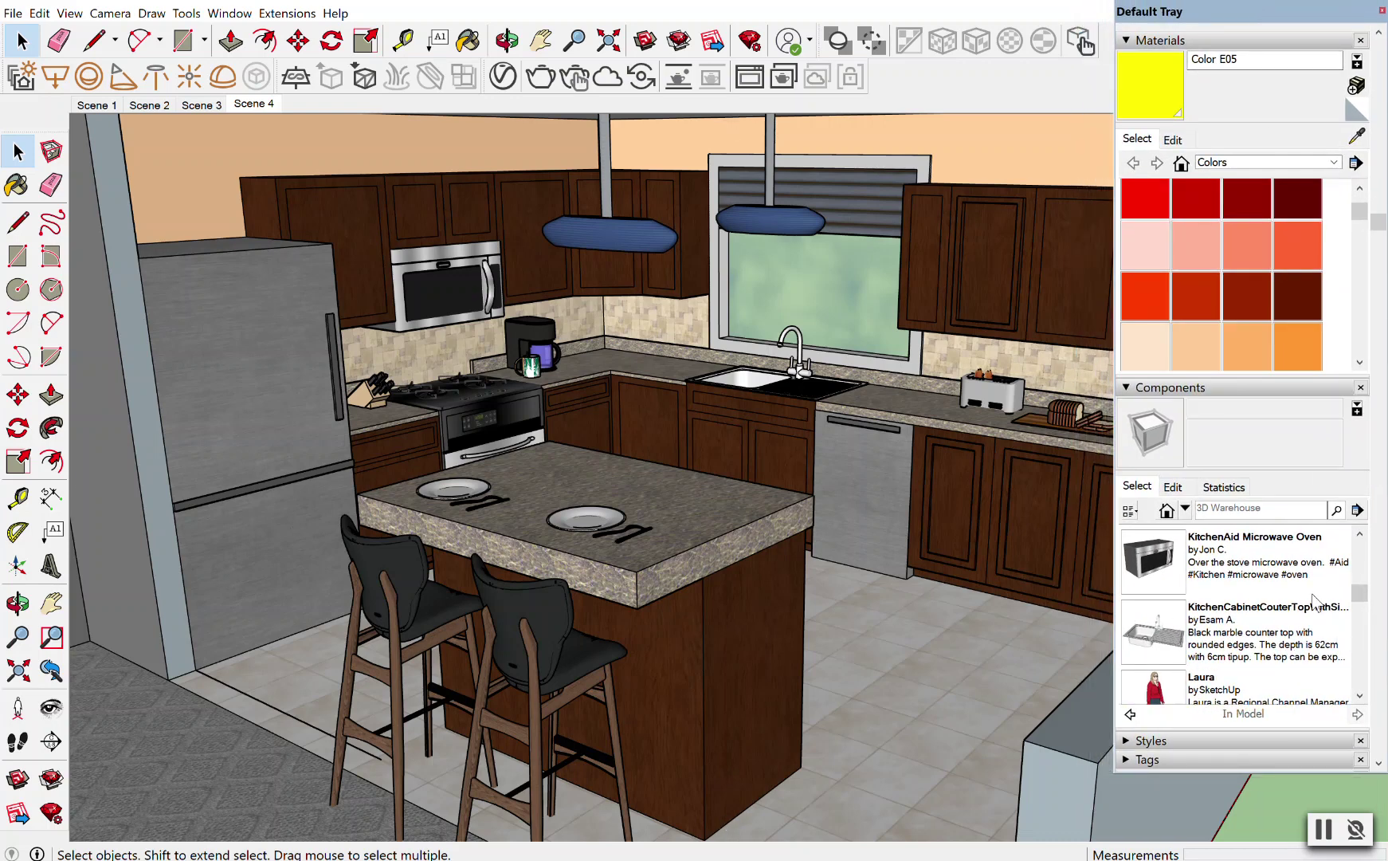
pyautogui.moveTo(1363, 591); pyautogui.dragTo(1363, 628)
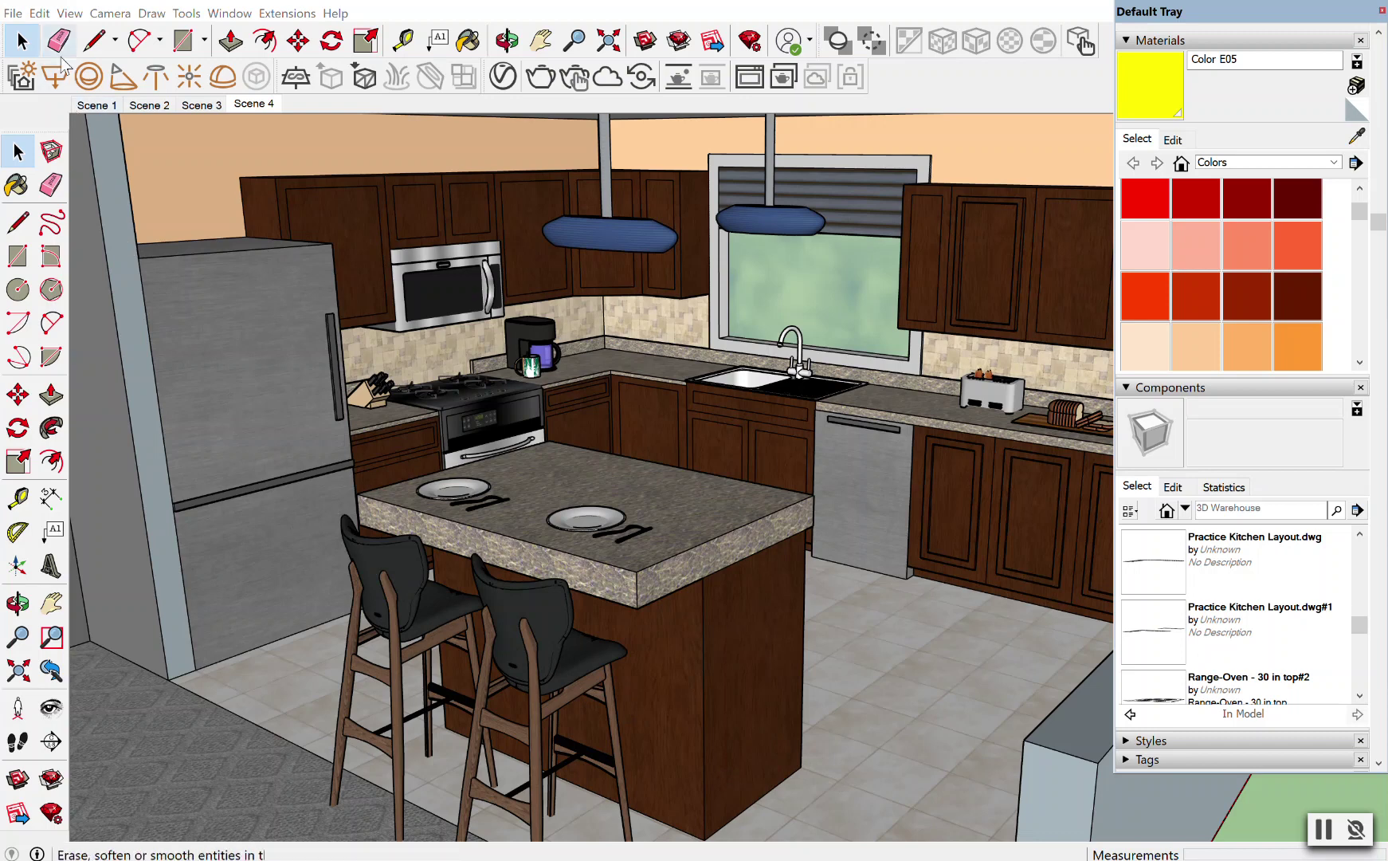
# - Begin saving the model under the name "Kitchen Model Example Complete-COPY" and check the existing file's size
pyautogui.click(12, 15)
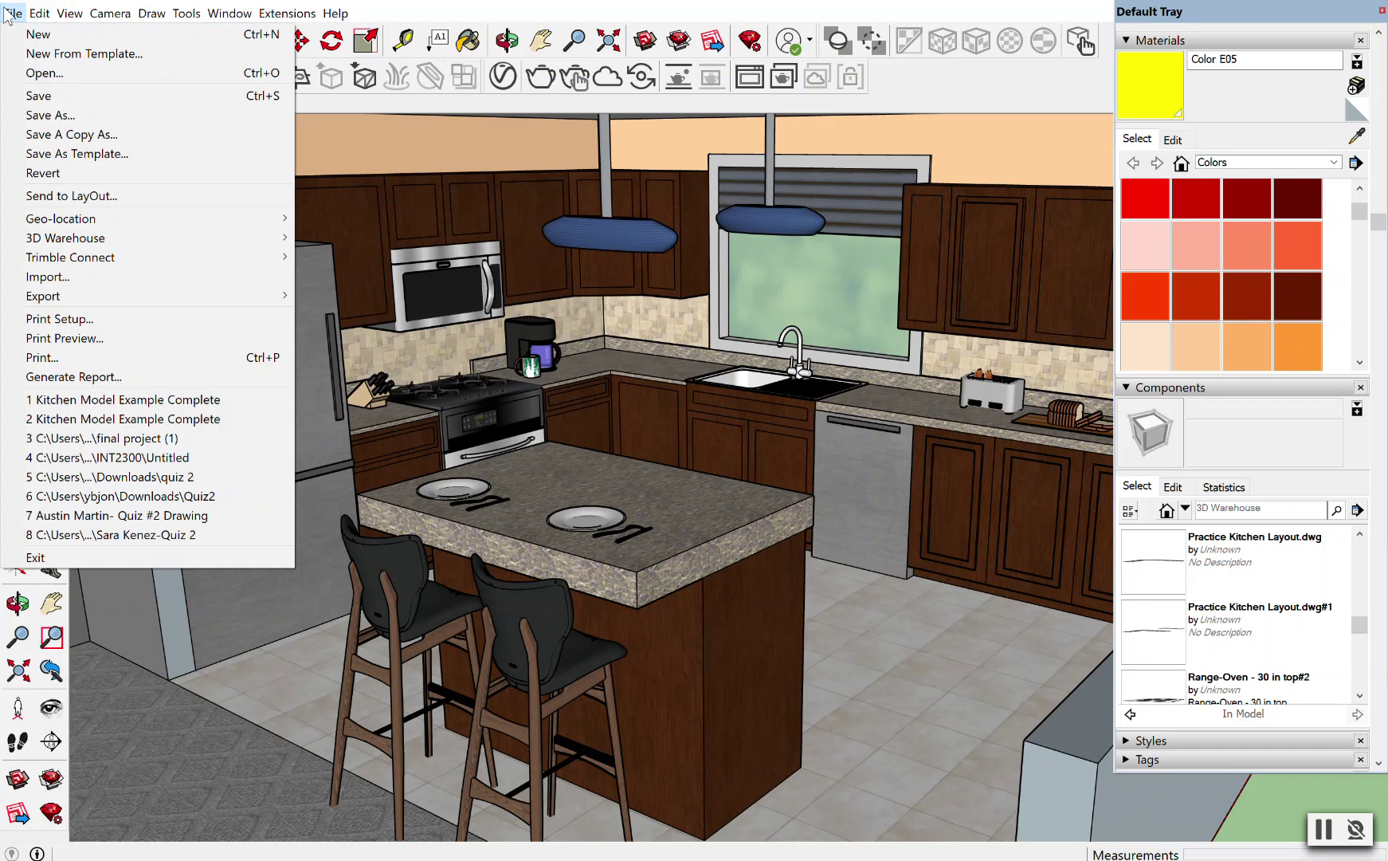
pyautogui.click(76, 119)
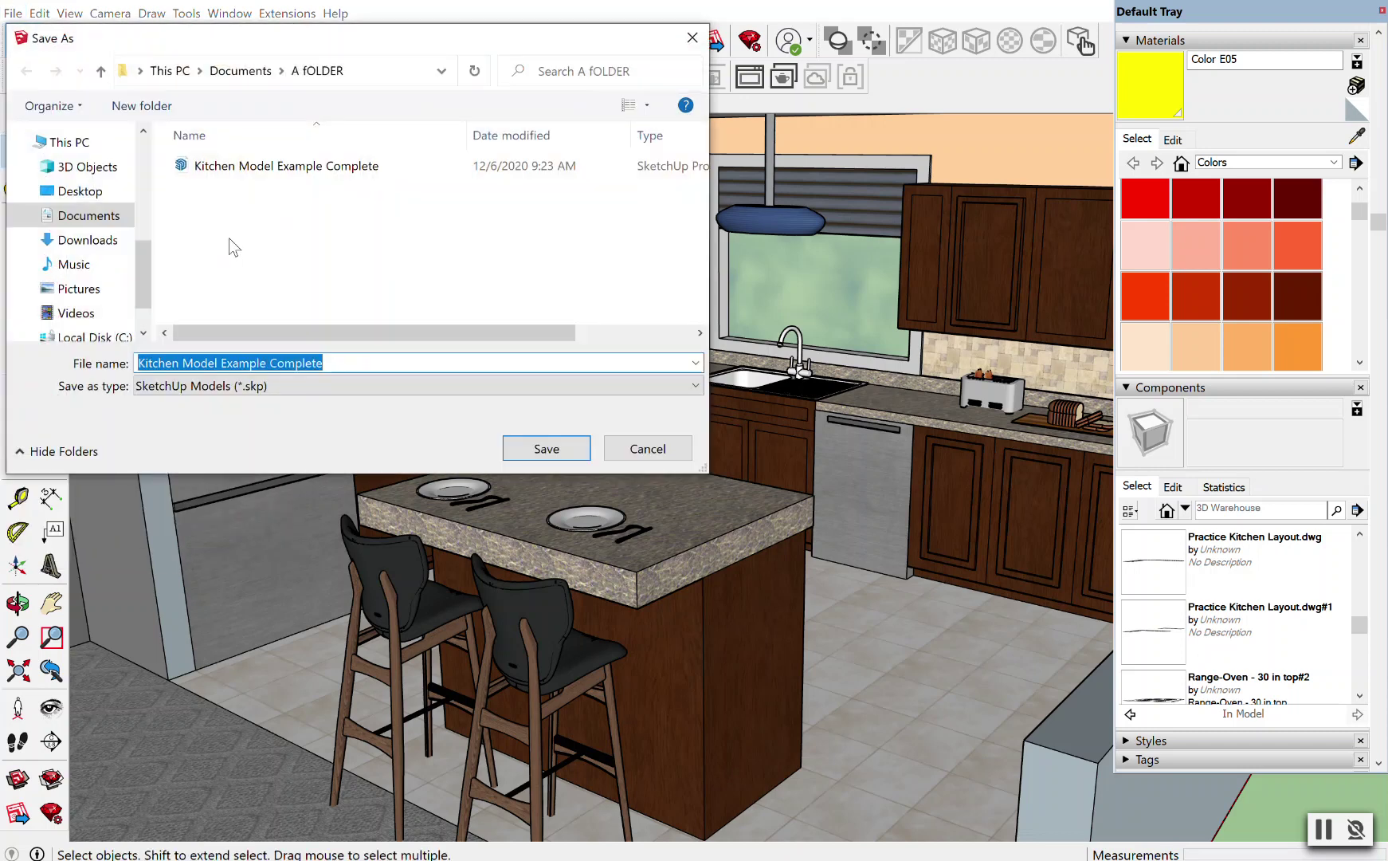
pyautogui.click(339, 363)
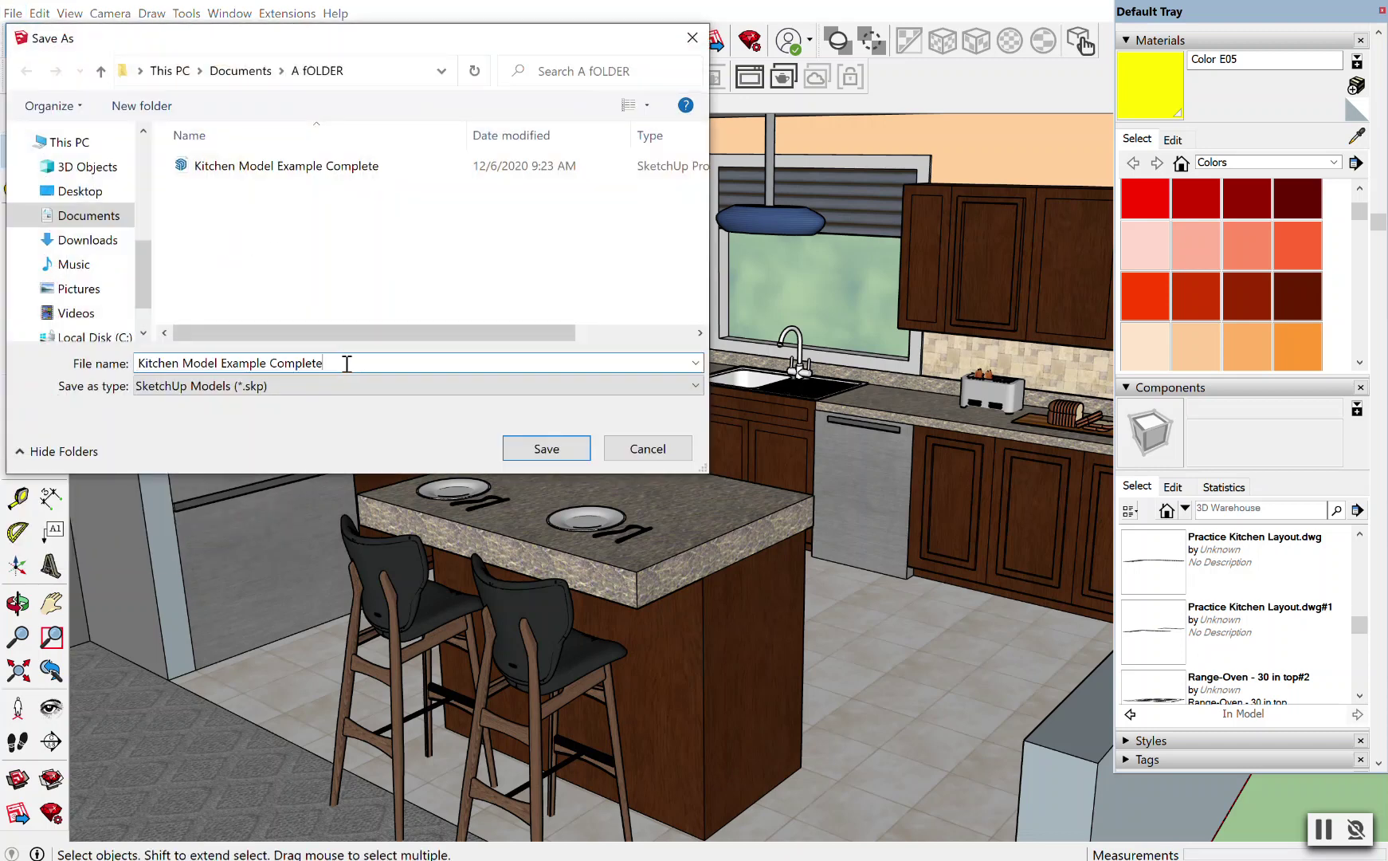
pyautogui.write('-COPY')
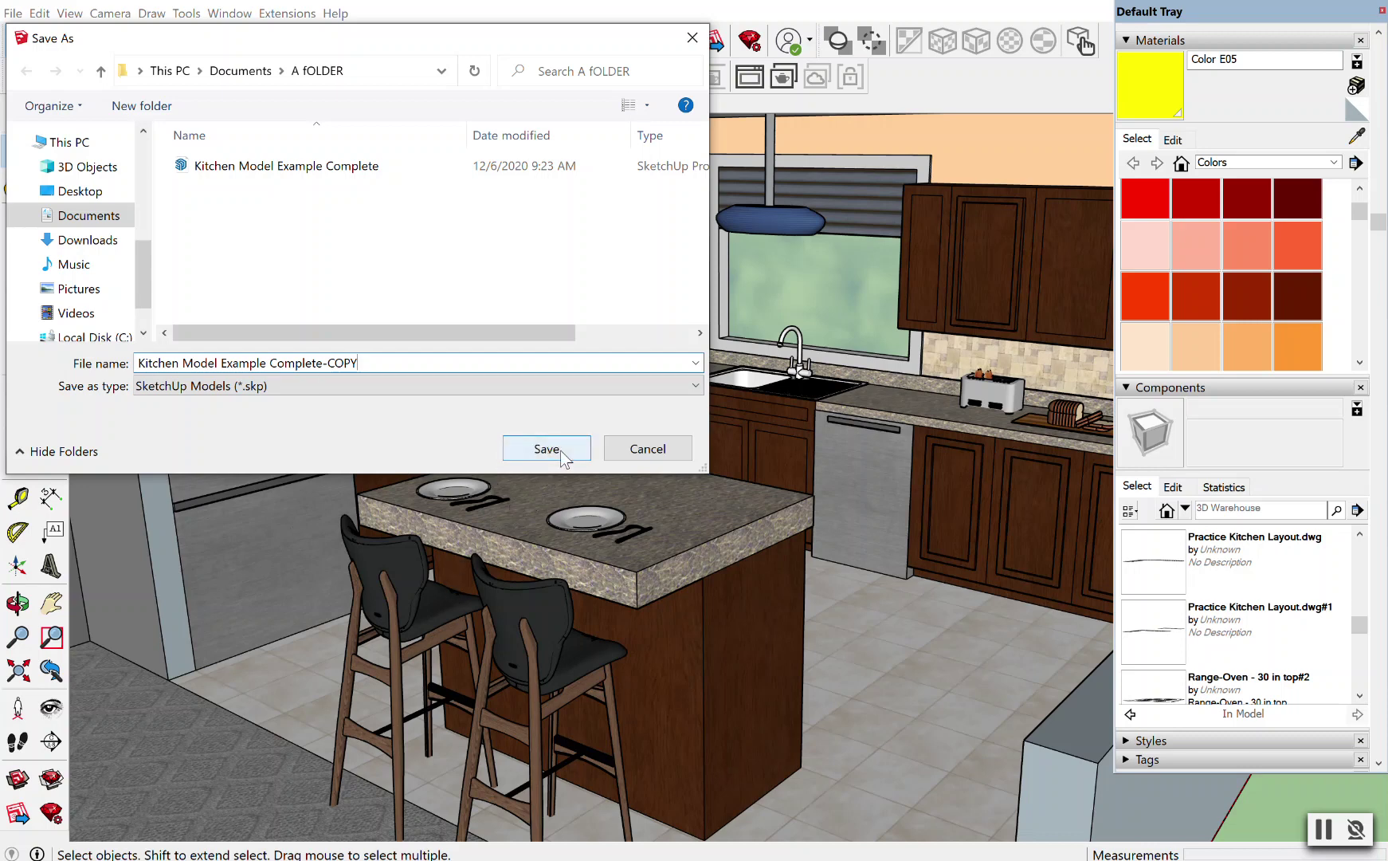
pyautogui.moveTo(537, 329); pyautogui.dragTo(660, 332)
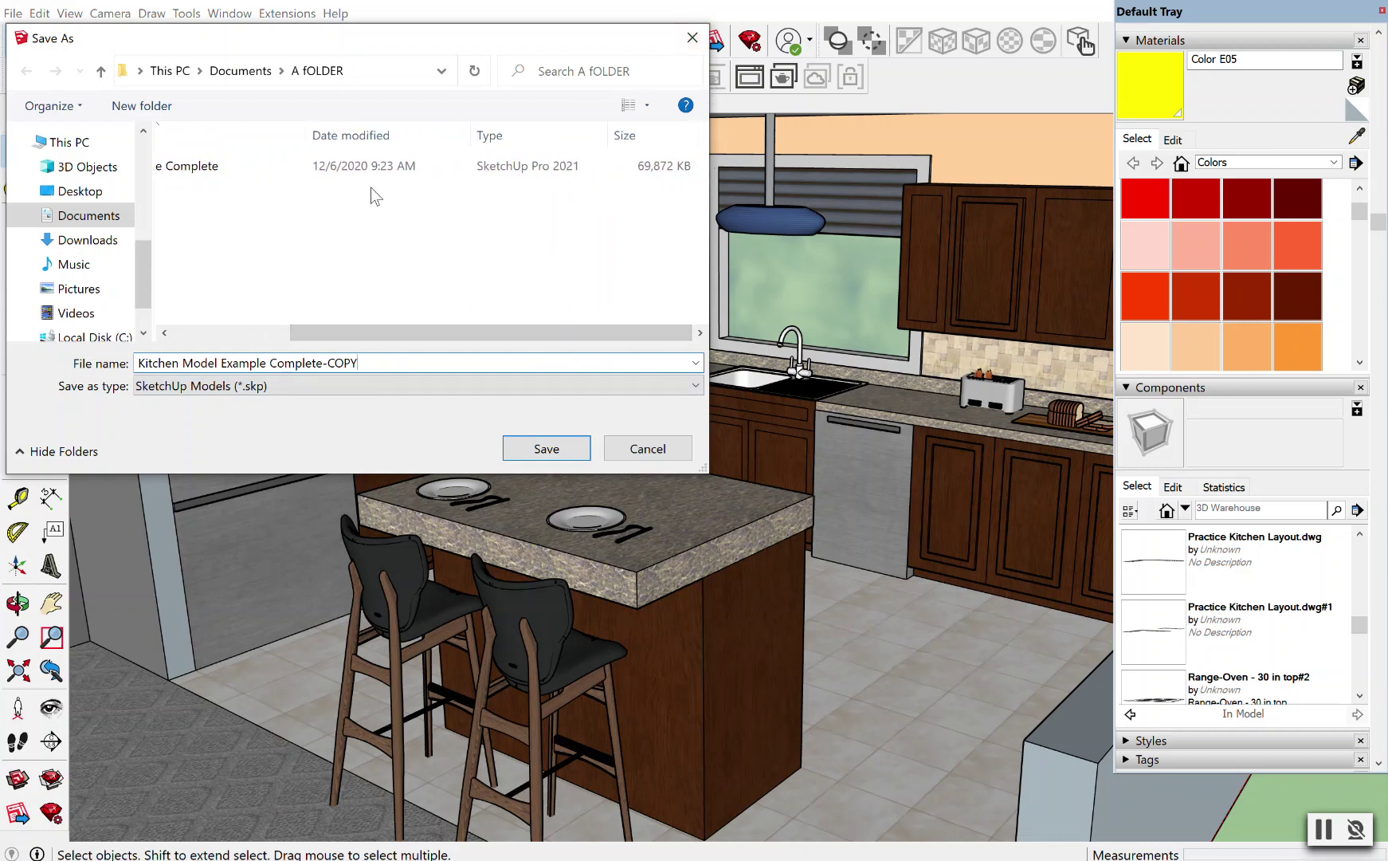
pyautogui.click(372, 168)
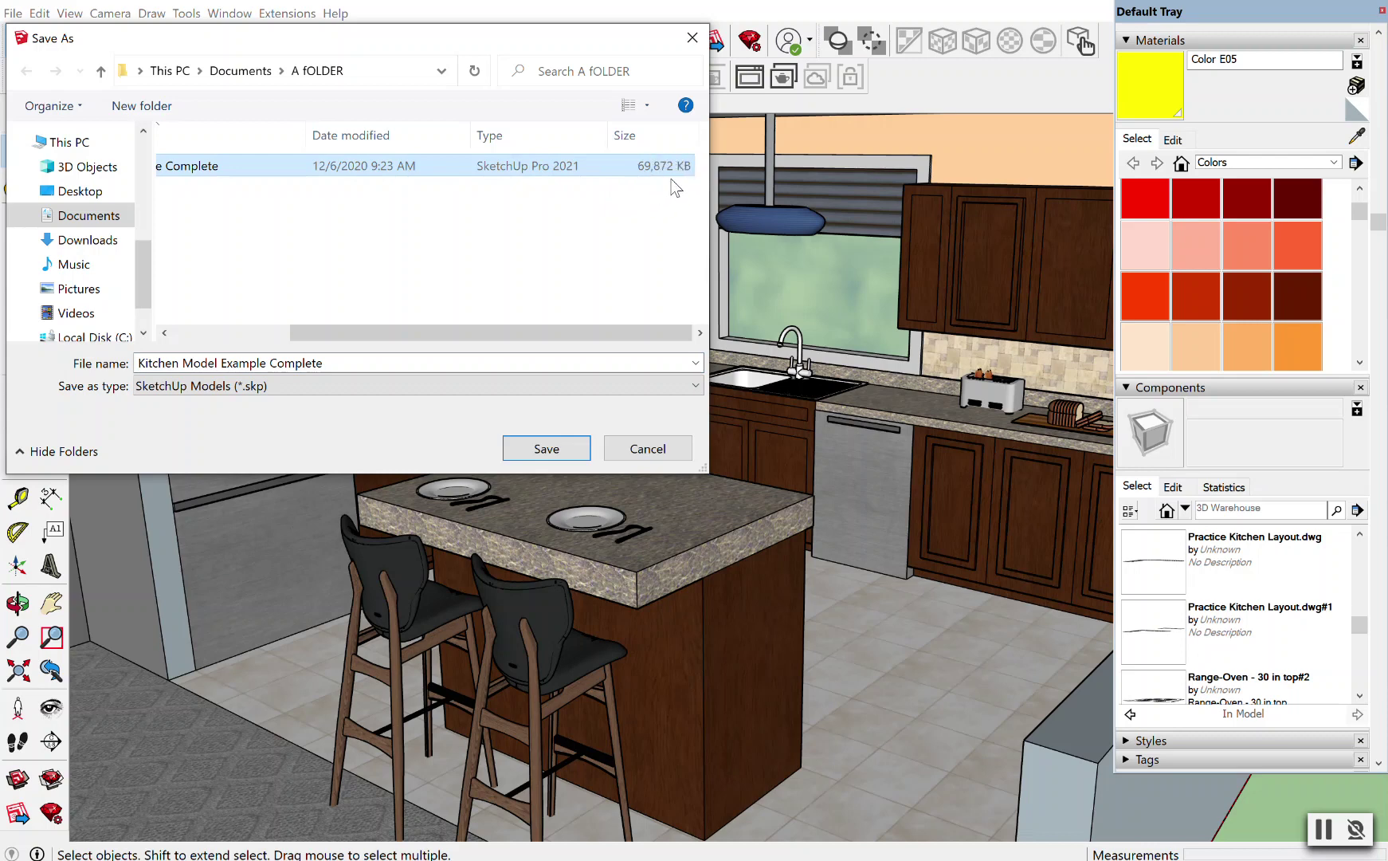
# - Append a suffix marking it as a copy to "Kitchen Model Example Complete" and save the SketchUp model under that name
pyautogui.click(335, 366)
pyautogui.click(339, 362)
pyautogui.write('-CPOIED')
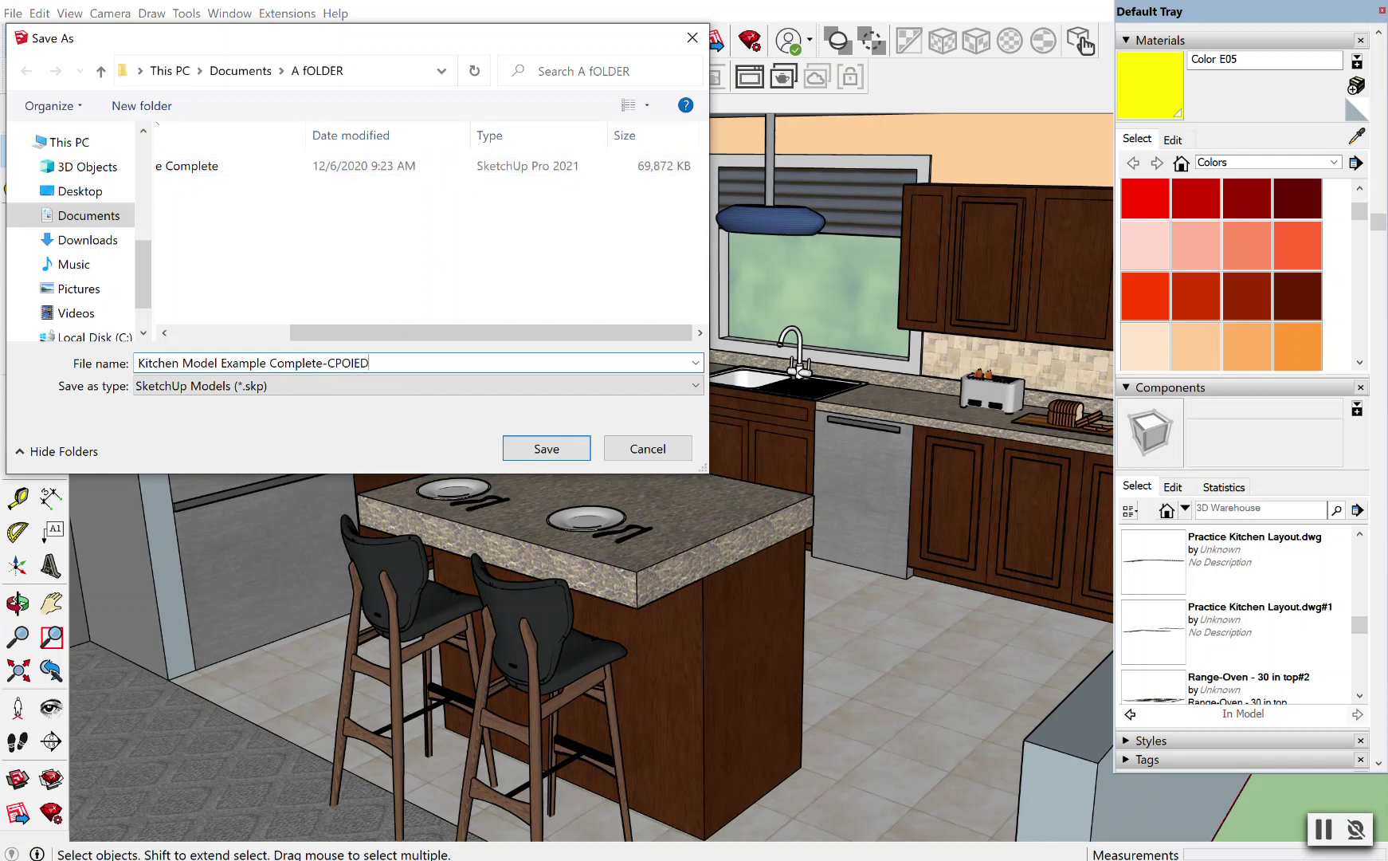
pyautogui.press('BackSpace')
pyautogui.press('BackSpace')
pyautogui.press('BackSpace')
pyautogui.press('BackSpace')
pyautogui.press('BackSpace')
pyautogui.write('OPIED')
pyautogui.press('BackSpace')
pyautogui.press('BackSpace')
pyautogui.click(548, 448)
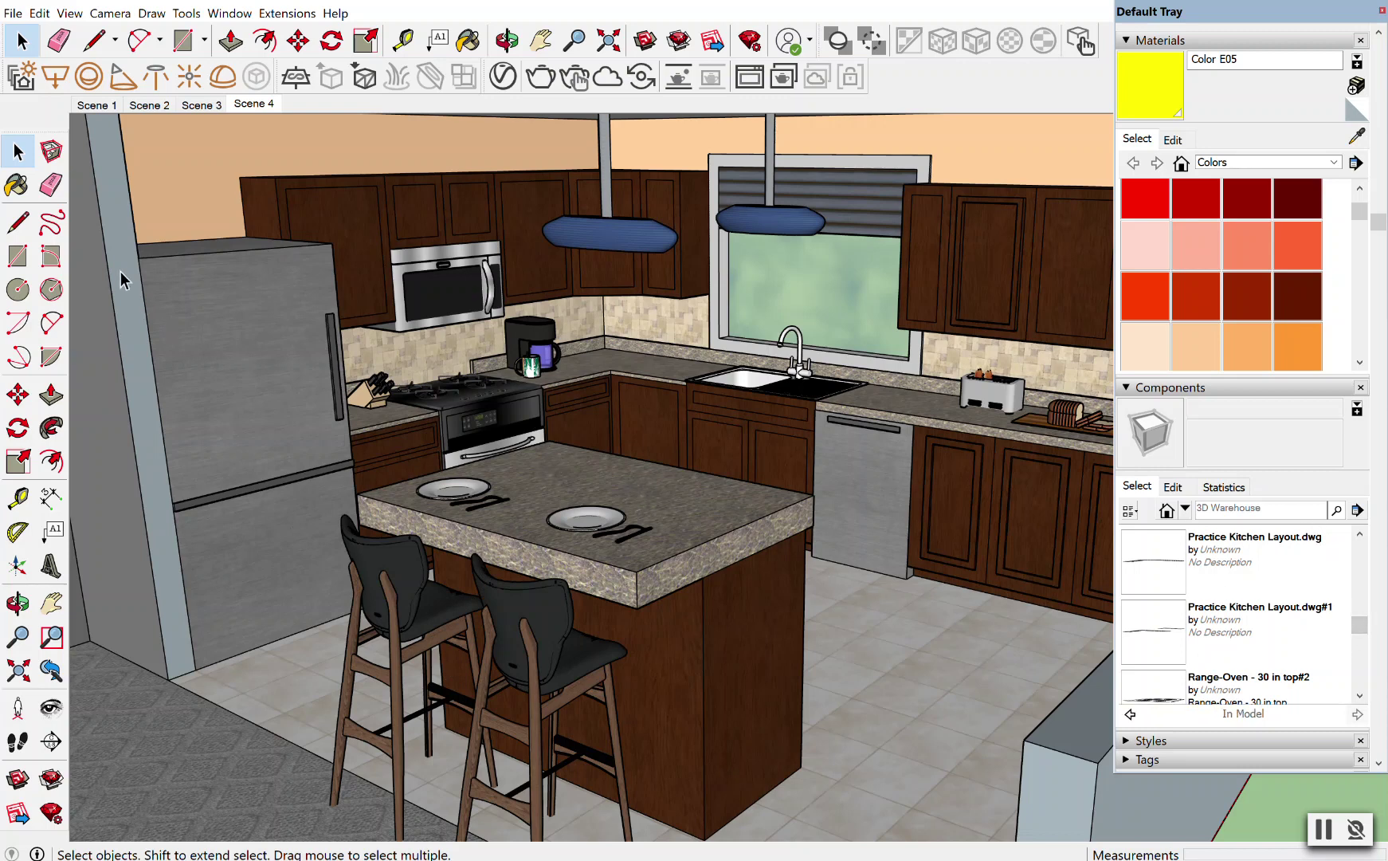
# - Look through the Model Info pages, including classifications, components and rendering, and display the model statistics
pyautogui.click(237, 18)
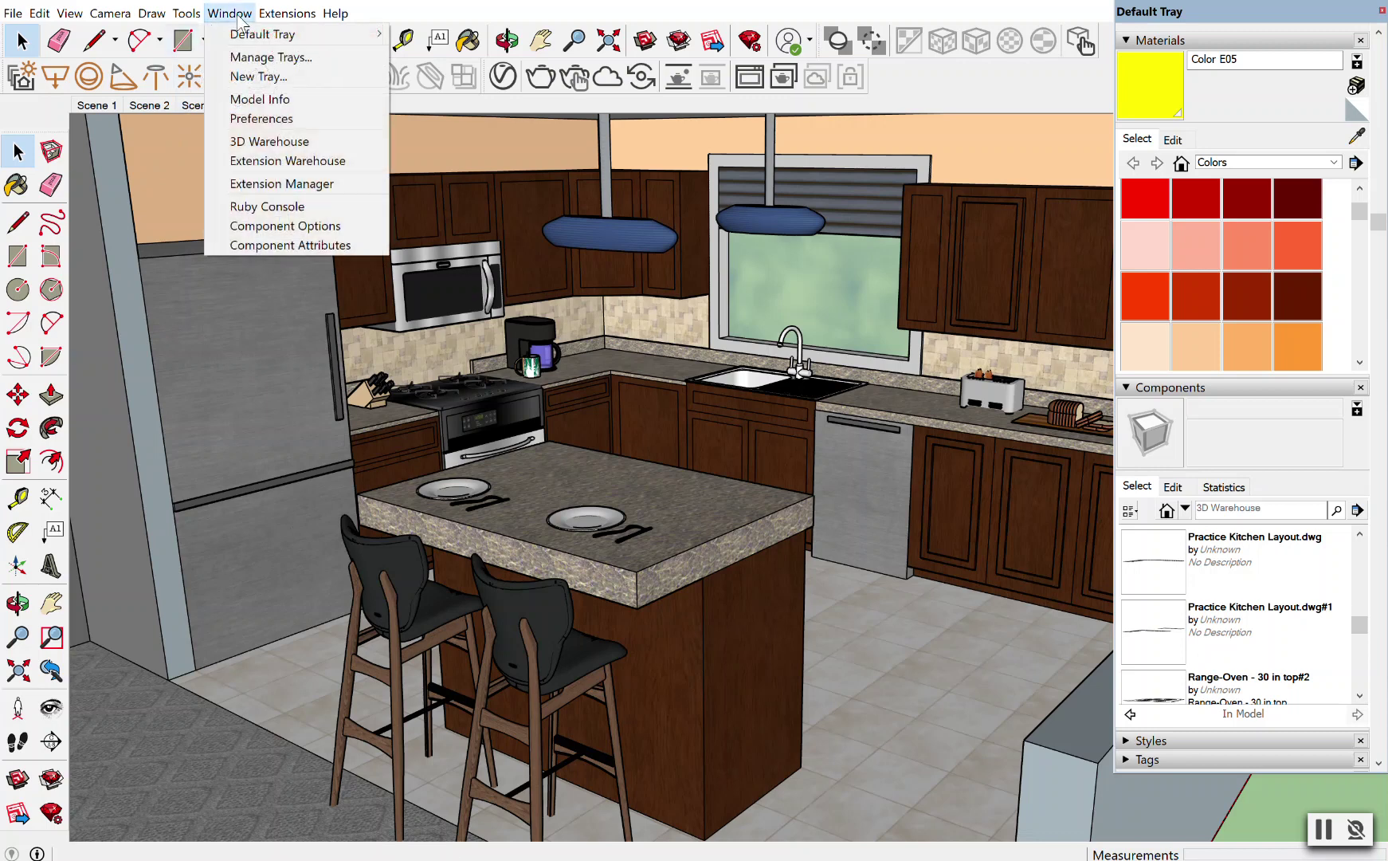
pyautogui.click(289, 98)
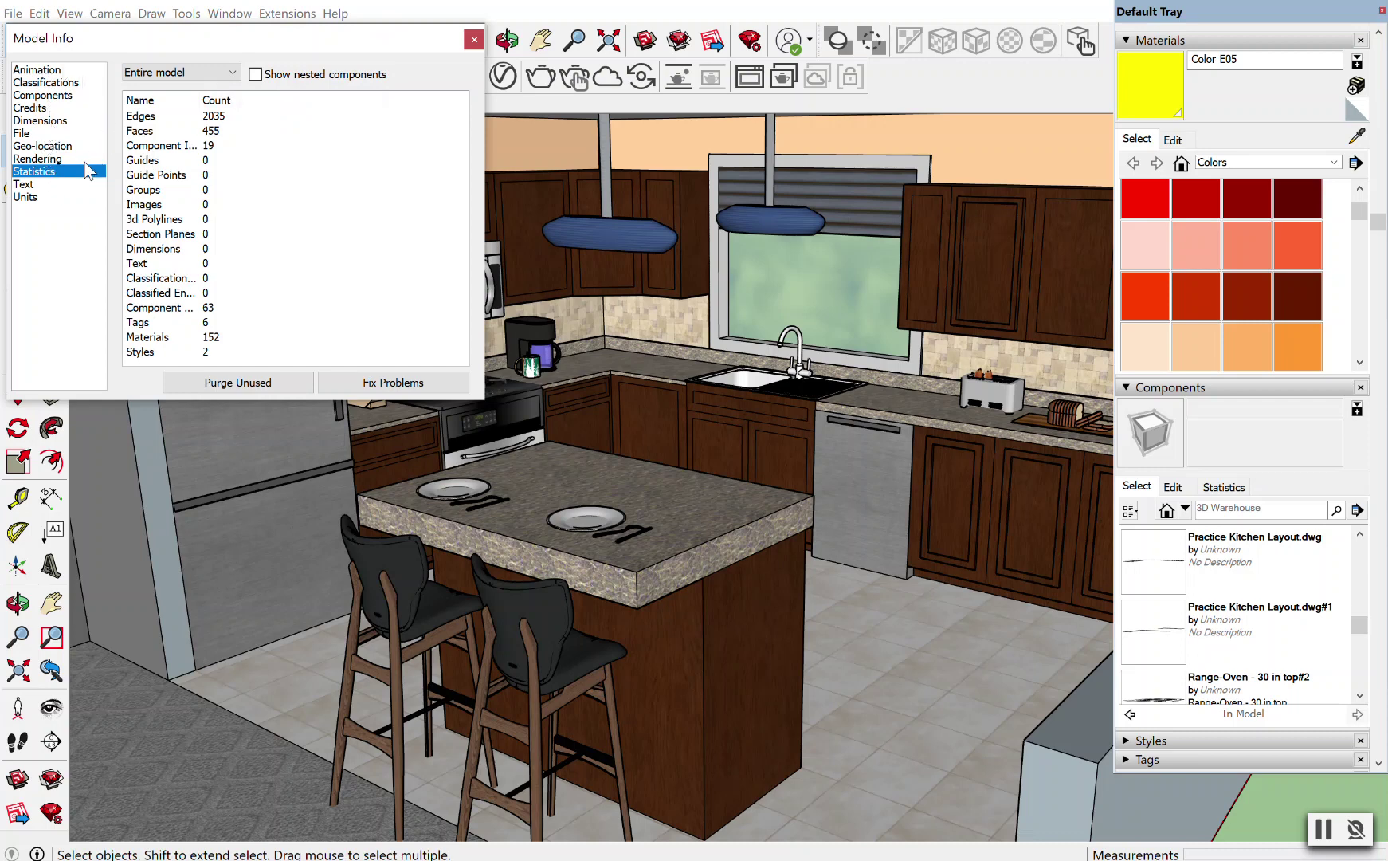
pyautogui.click(59, 85)
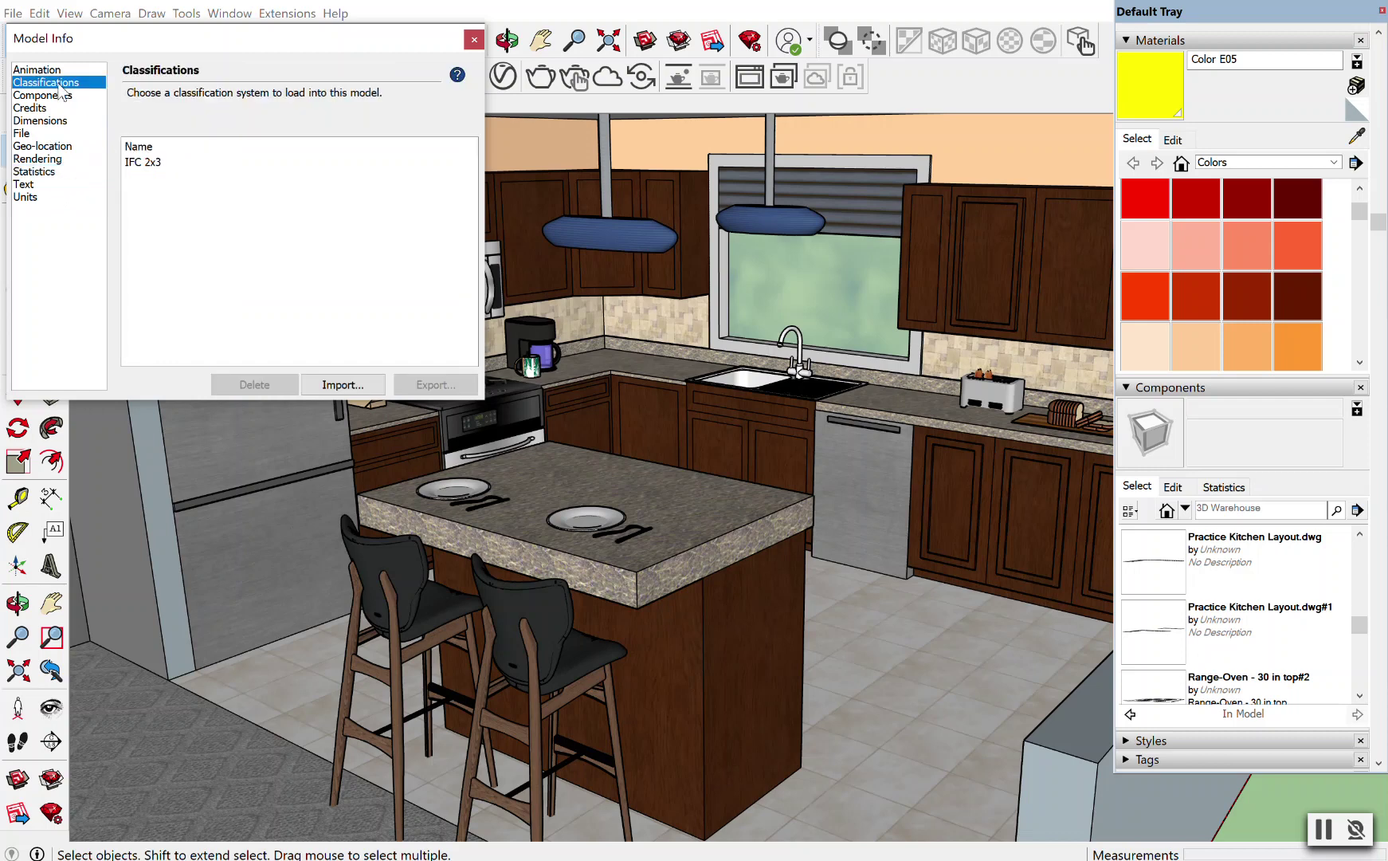
pyautogui.click(34, 95)
pyautogui.click(21, 120)
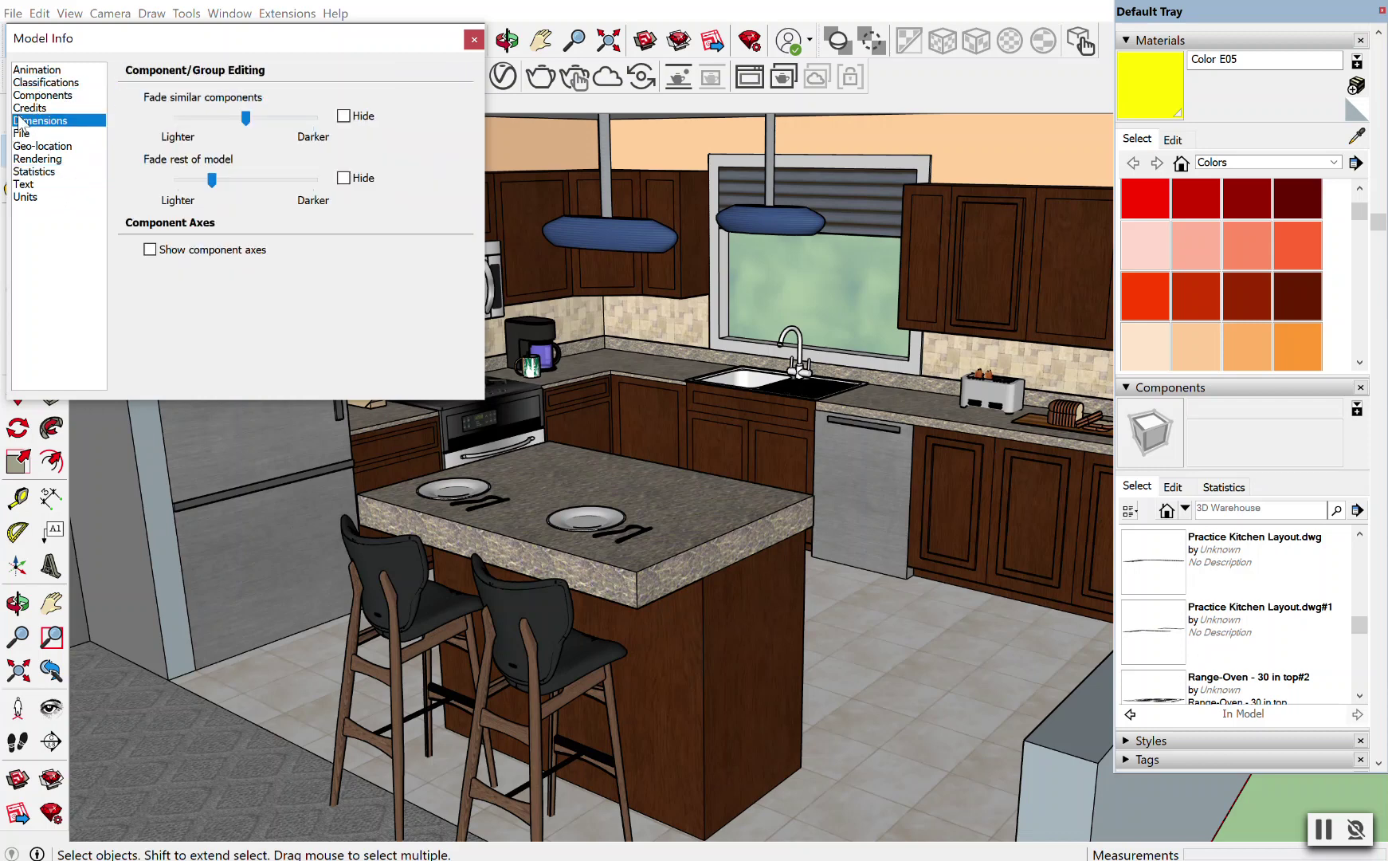
pyautogui.click(50, 160)
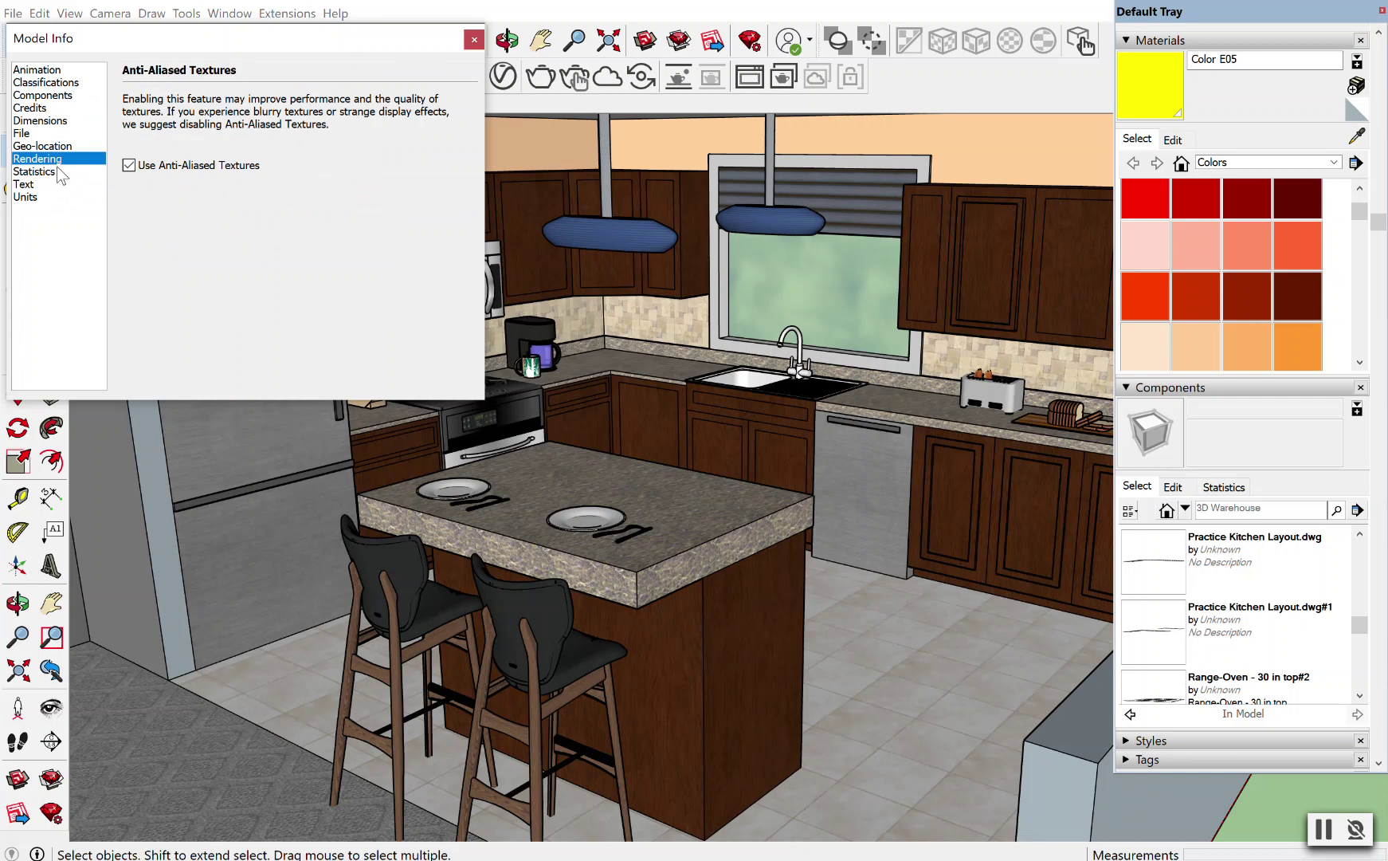
pyautogui.click(52, 177)
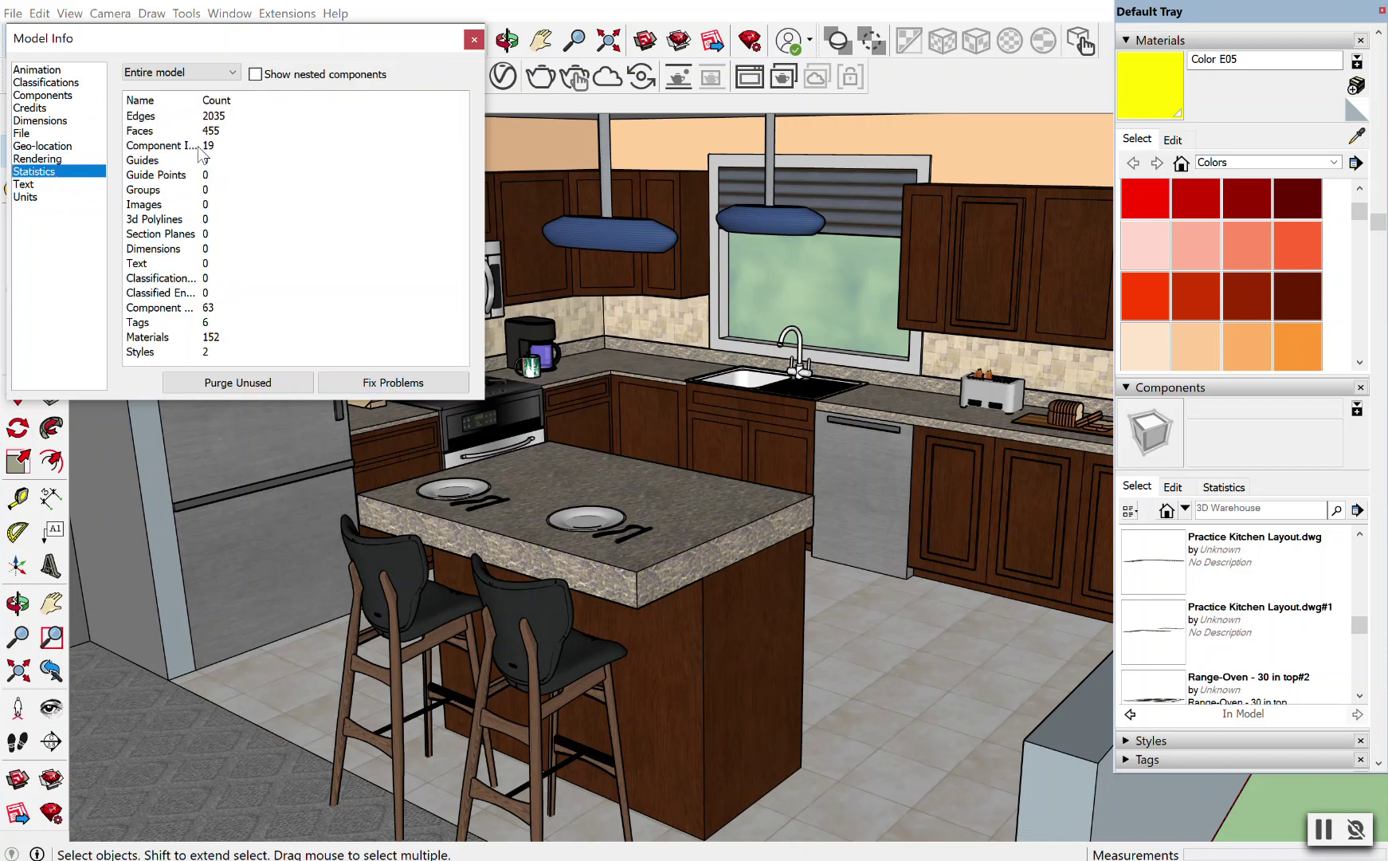
# - Set the statistics scope to the entire model and purge all unused items from it
pyautogui.click(231, 74)
pyautogui.click(174, 89)
pyautogui.click(289, 388)
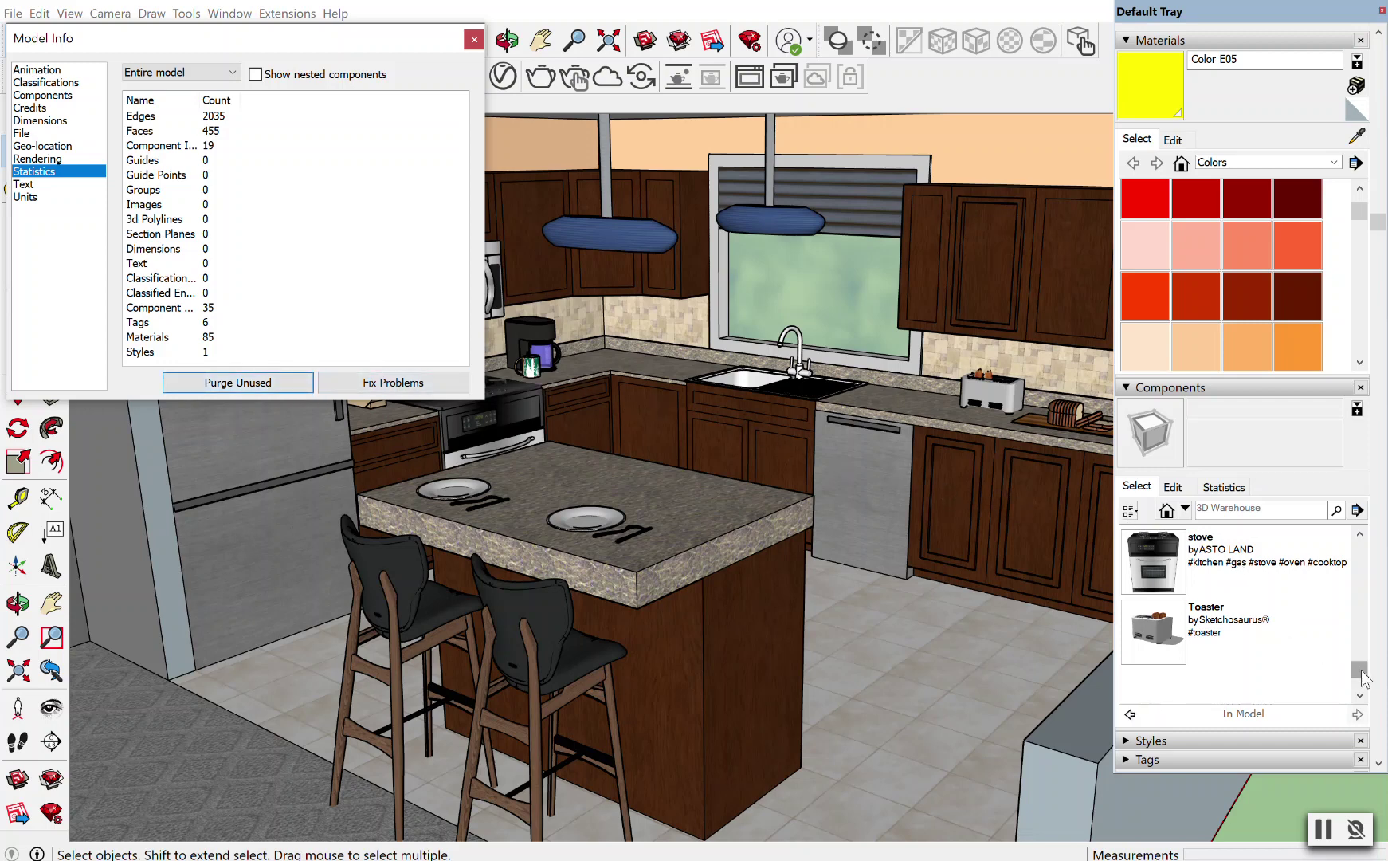
# - Review the purged component list from its beginning to check which in-model components remain
pyautogui.moveTo(1364, 675); pyautogui.dragTo(1359, 546)
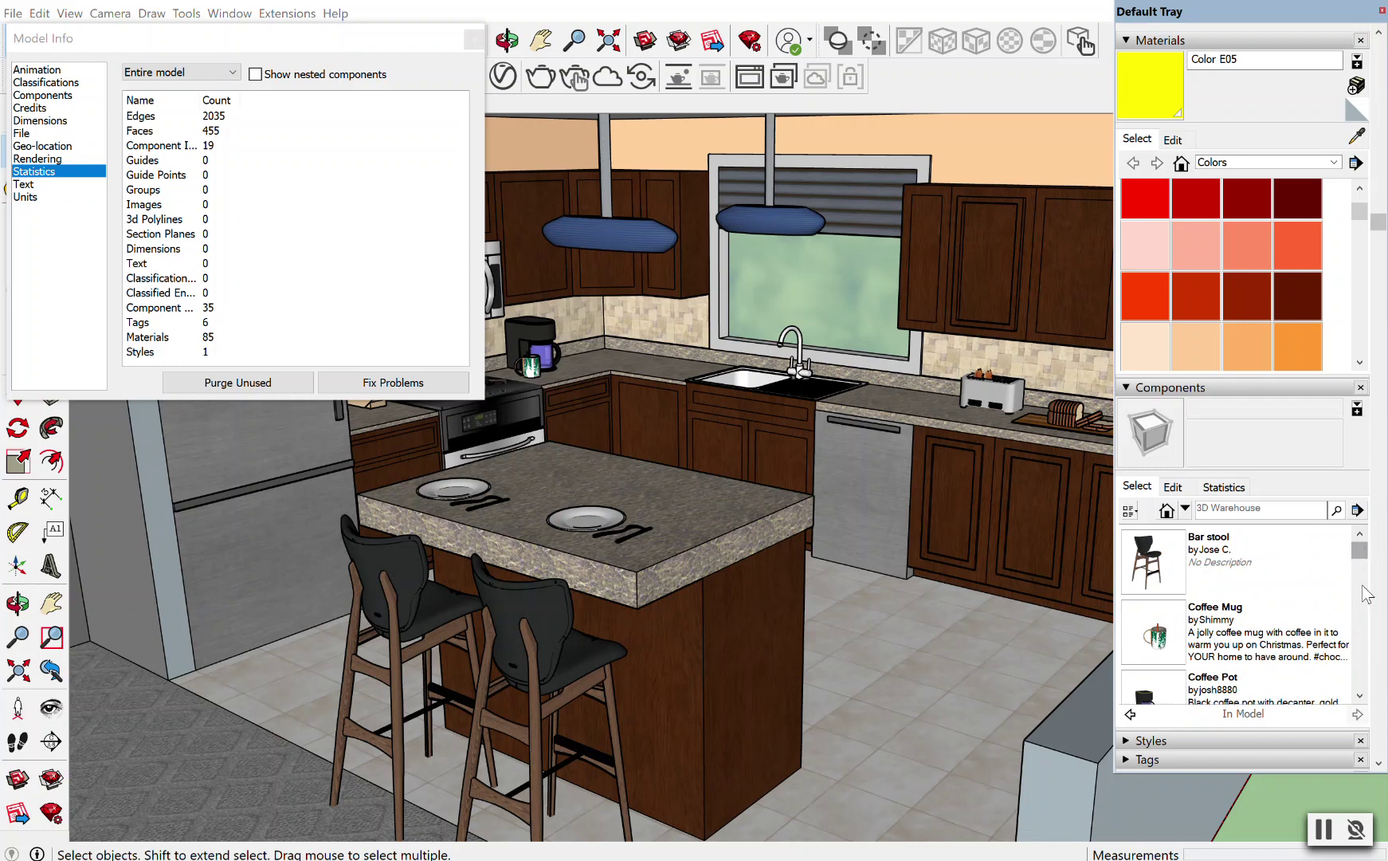
pyautogui.click(1361, 696)
pyautogui.click(1360, 695)
pyautogui.click(1360, 696)
pyautogui.click(1360, 695)
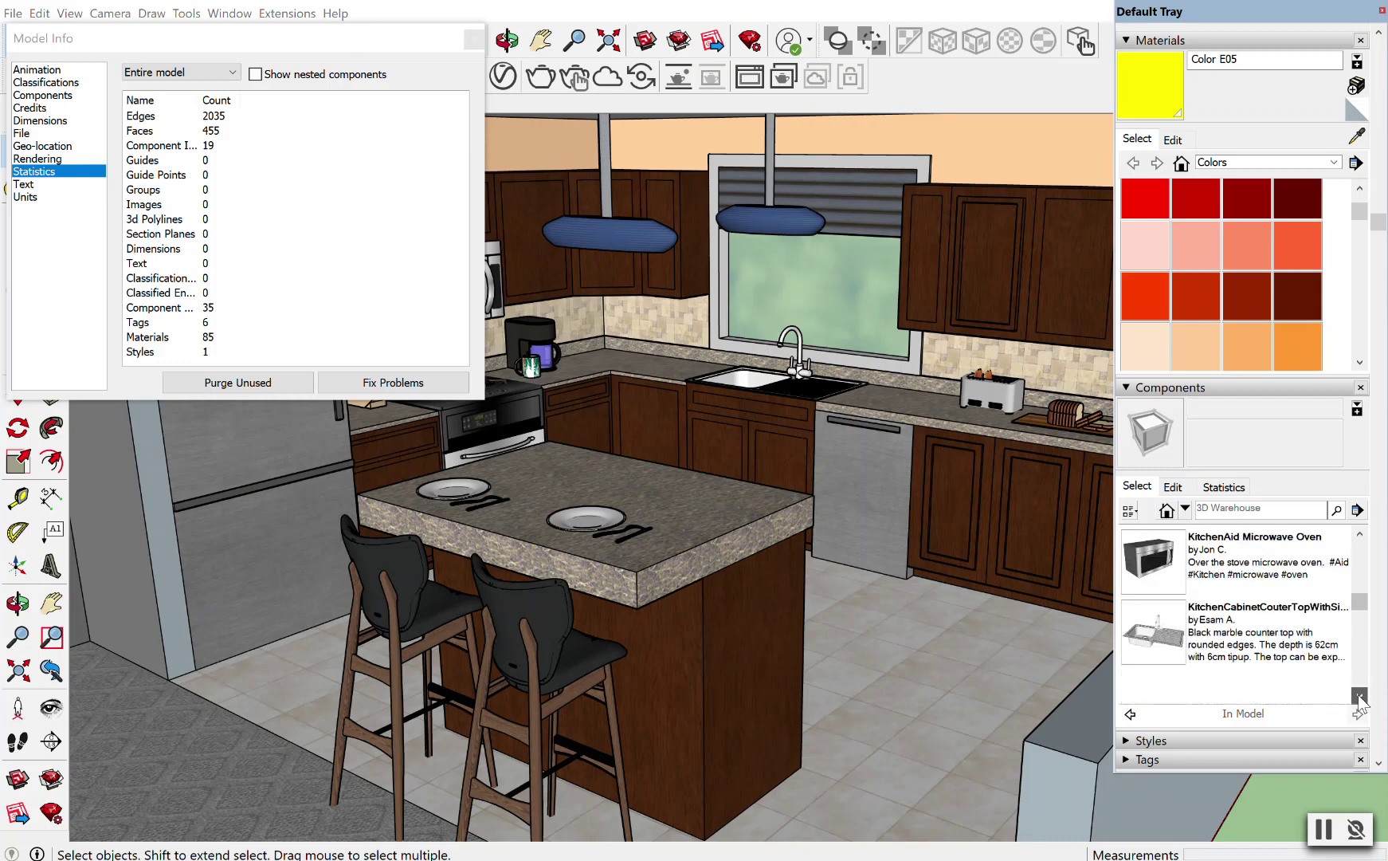
# - Examine the rest of the in-model component list down to its end, and go back up through the kitchen items
pyautogui.click(1360, 696)
pyautogui.click(1360, 696)
pyautogui.click(1360, 696)
pyautogui.click(1360, 696)
pyautogui.click(1360, 695)
pyautogui.click(1360, 696)
pyautogui.click(1360, 696)
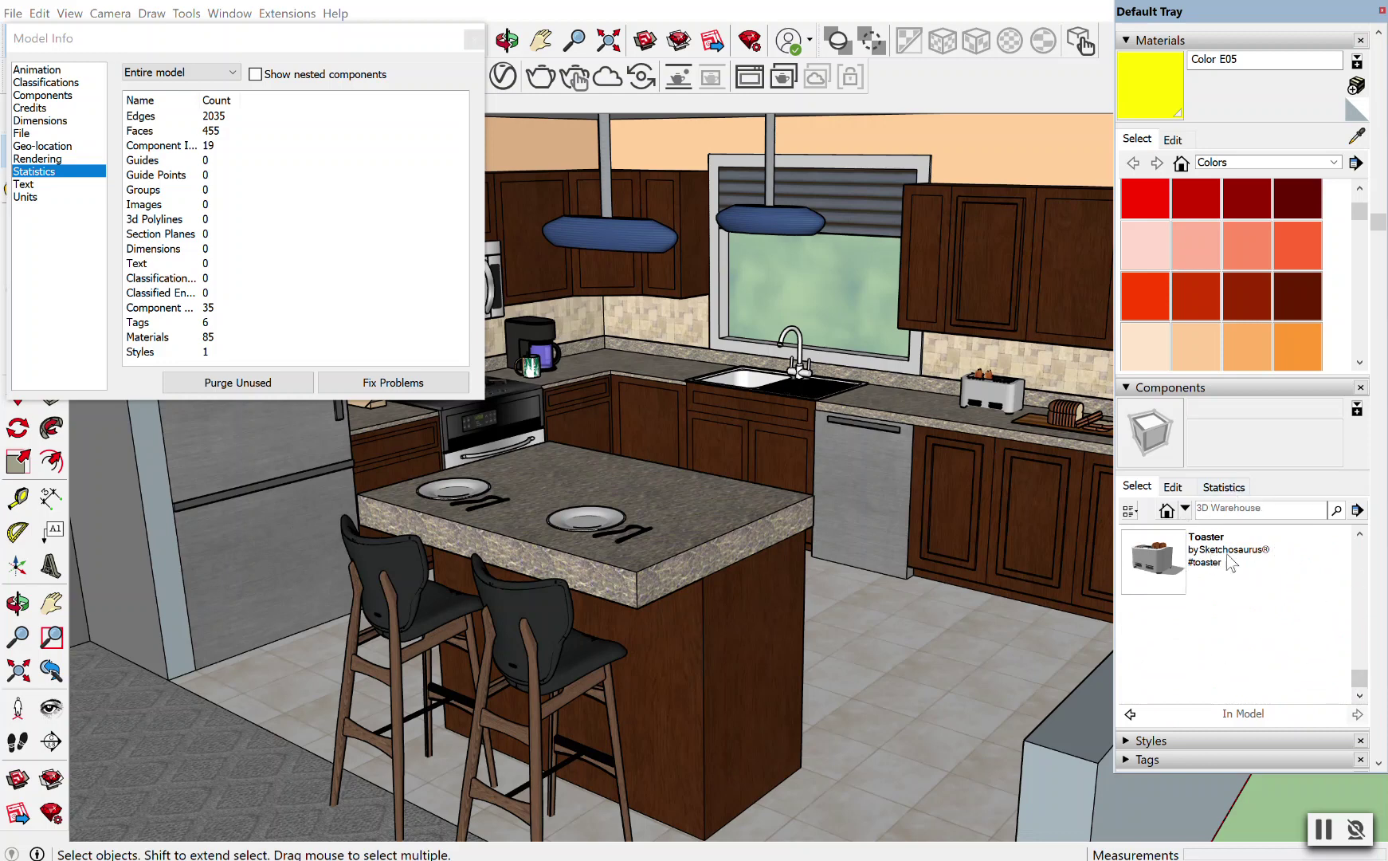
pyautogui.click(1360, 534)
pyautogui.click(1360, 534)
pyautogui.click(1360, 534)
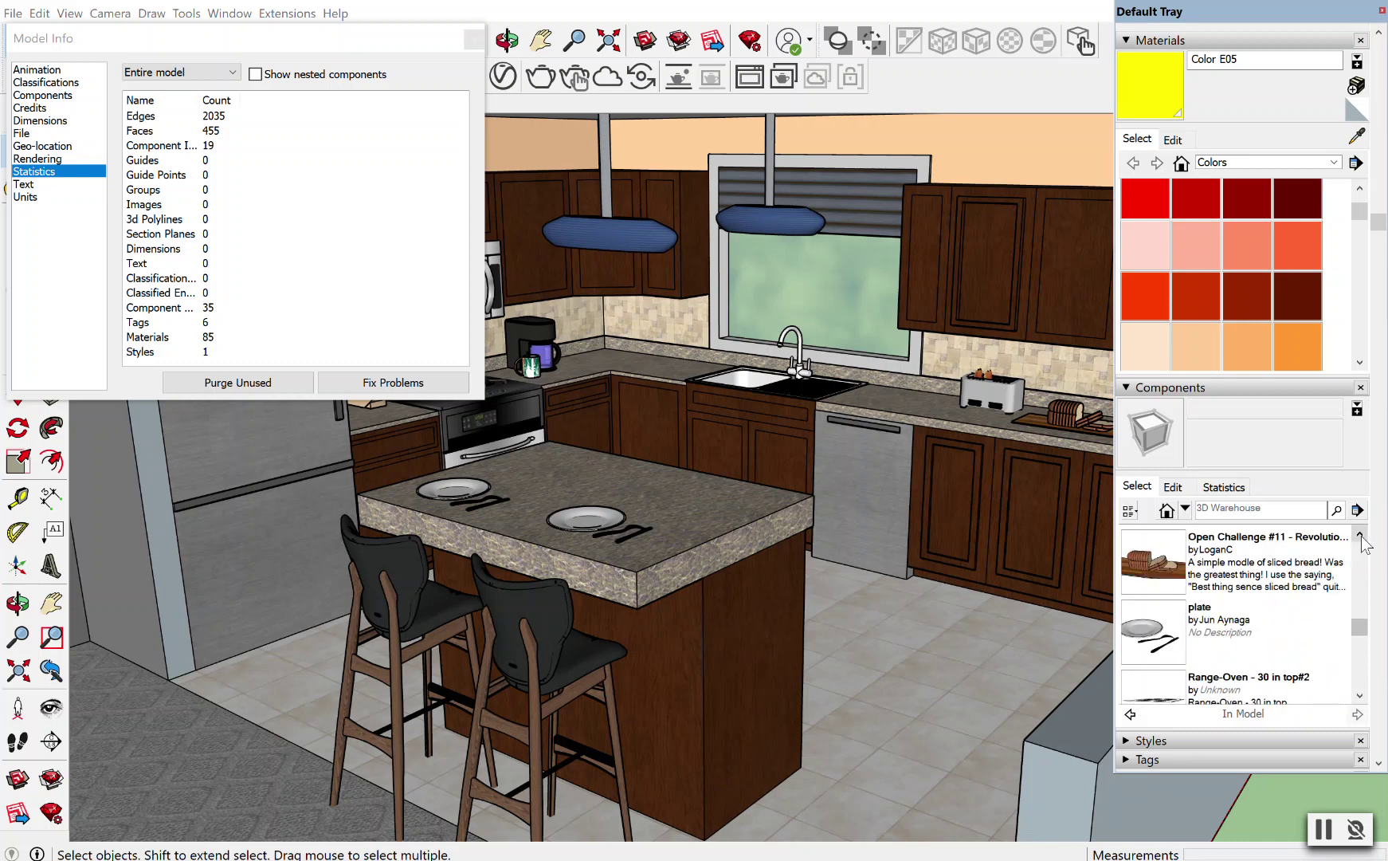
pyautogui.click(1360, 535)
pyautogui.click(1360, 536)
pyautogui.click(1360, 535)
pyautogui.click(1360, 536)
pyautogui.click(1361, 534)
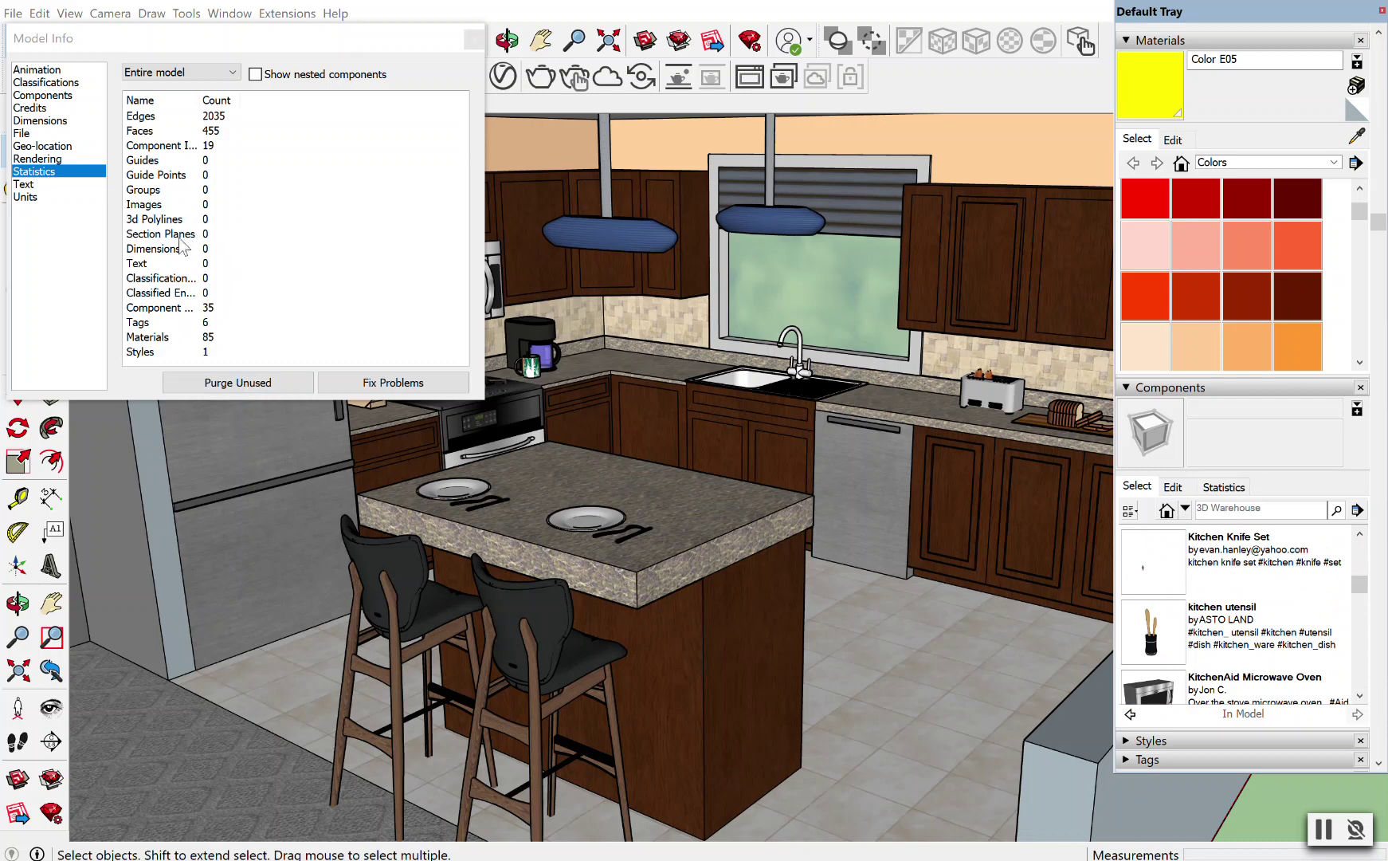
# - Purge unused items from the entire model once more and close the Model Info window
pyautogui.click(227, 389)
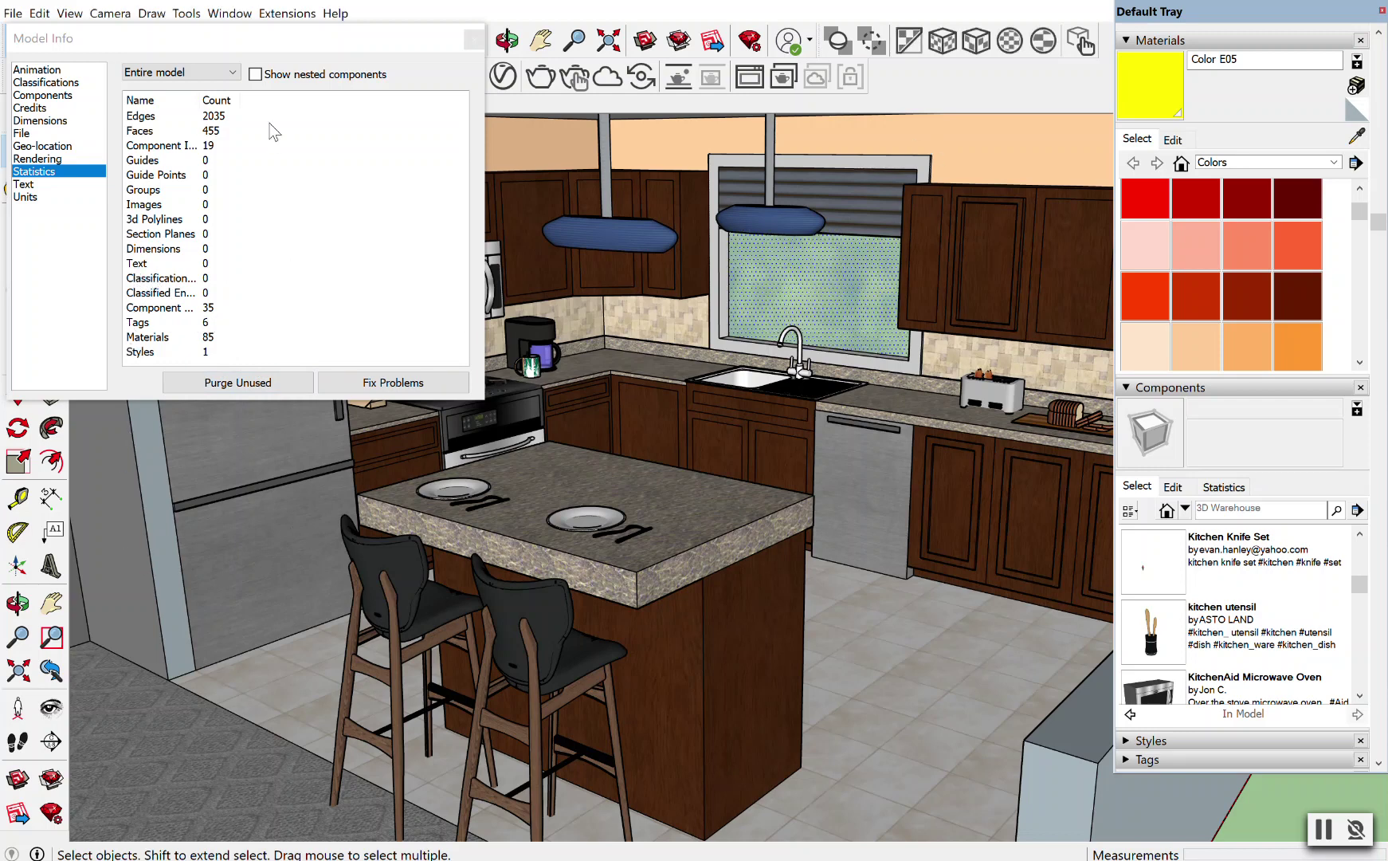
pyautogui.click(473, 38)
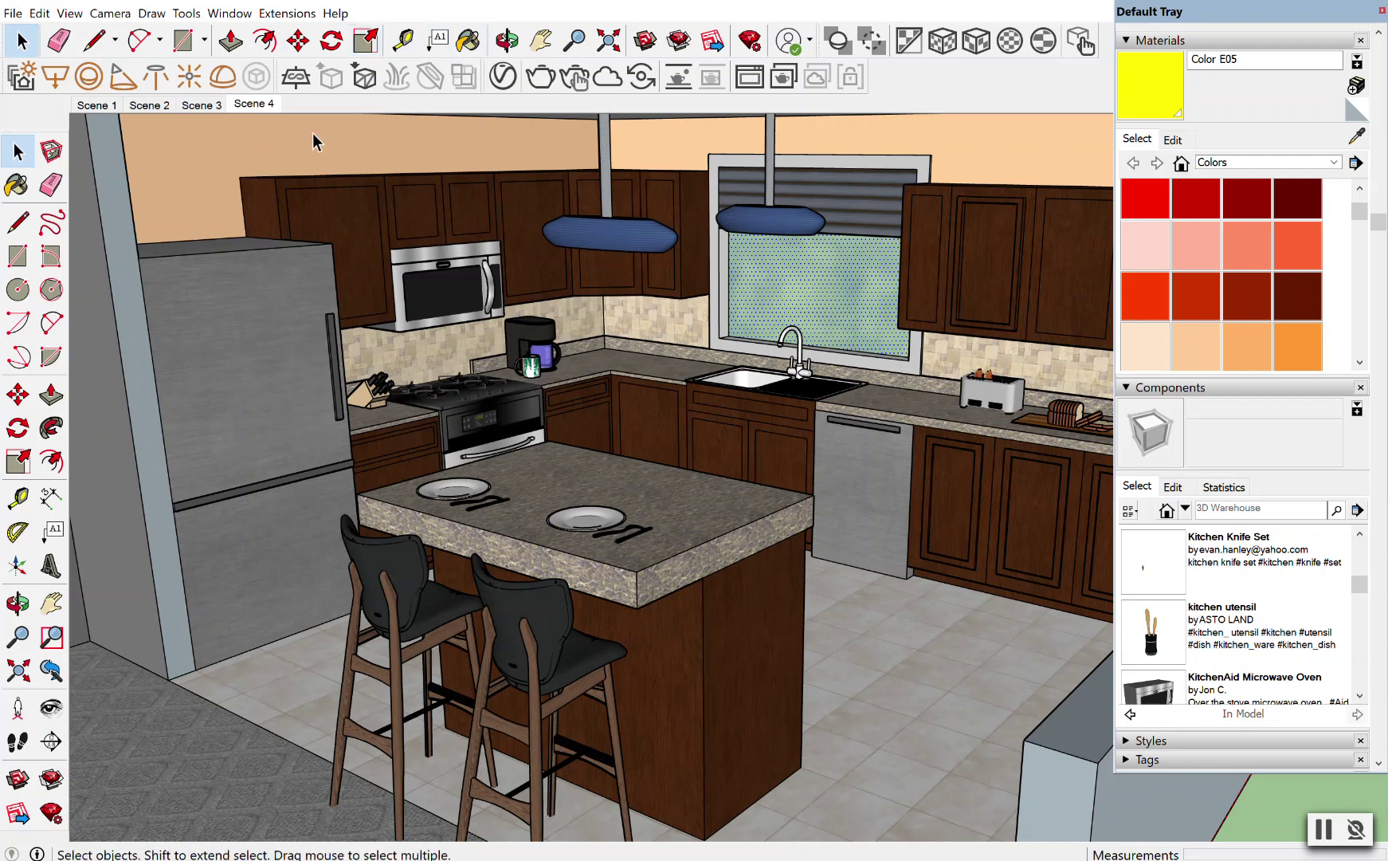
pyautogui.scroll(-1, 350, 316)
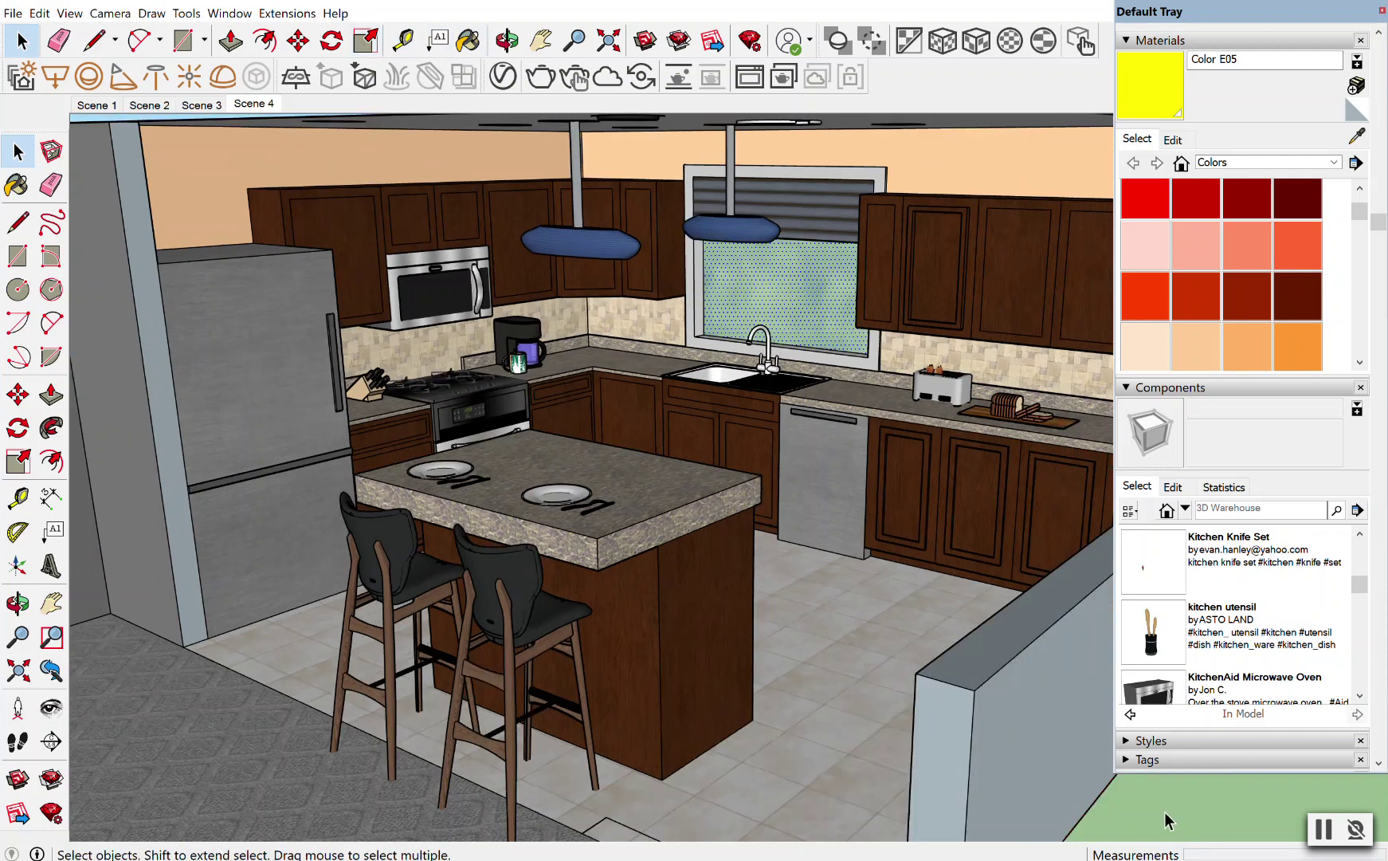
# - Save the purged model as "Kitchen Model Example Complete-COPY" in A fOLDER, replacing the existing file of that name
pyautogui.click(14, 13)
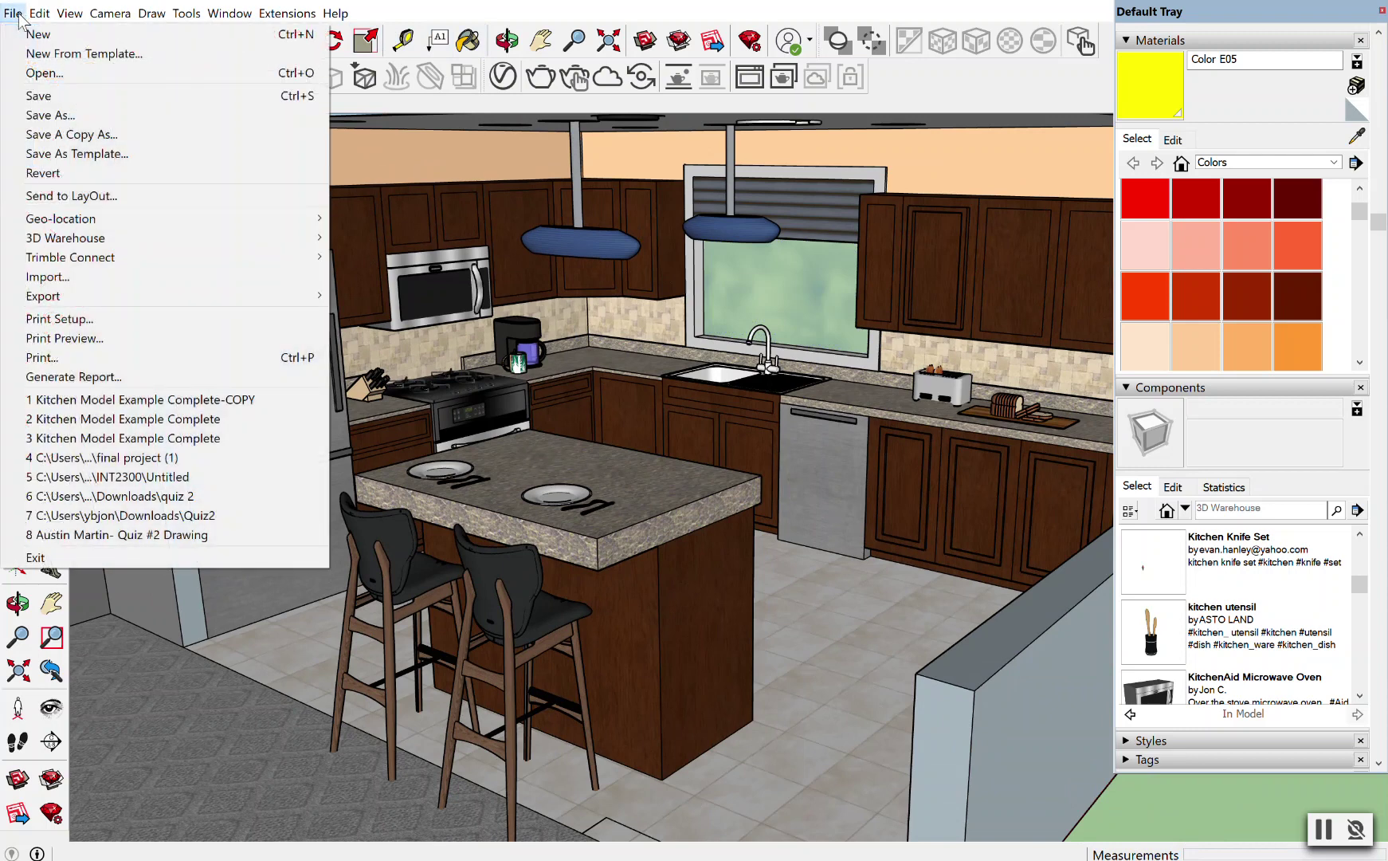
pyautogui.click(50, 115)
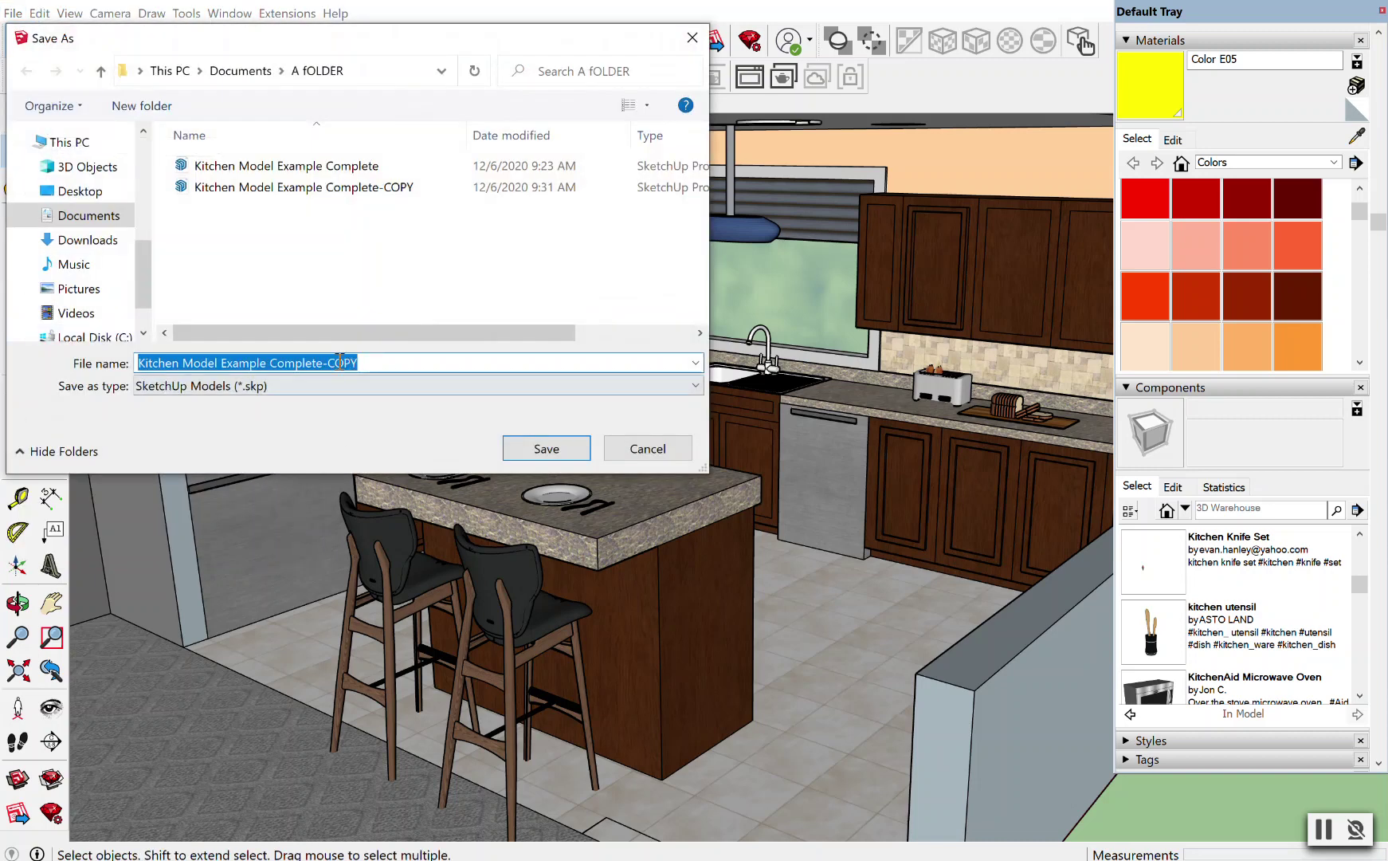
pyautogui.moveTo(487, 336); pyautogui.dragTo(602, 334)
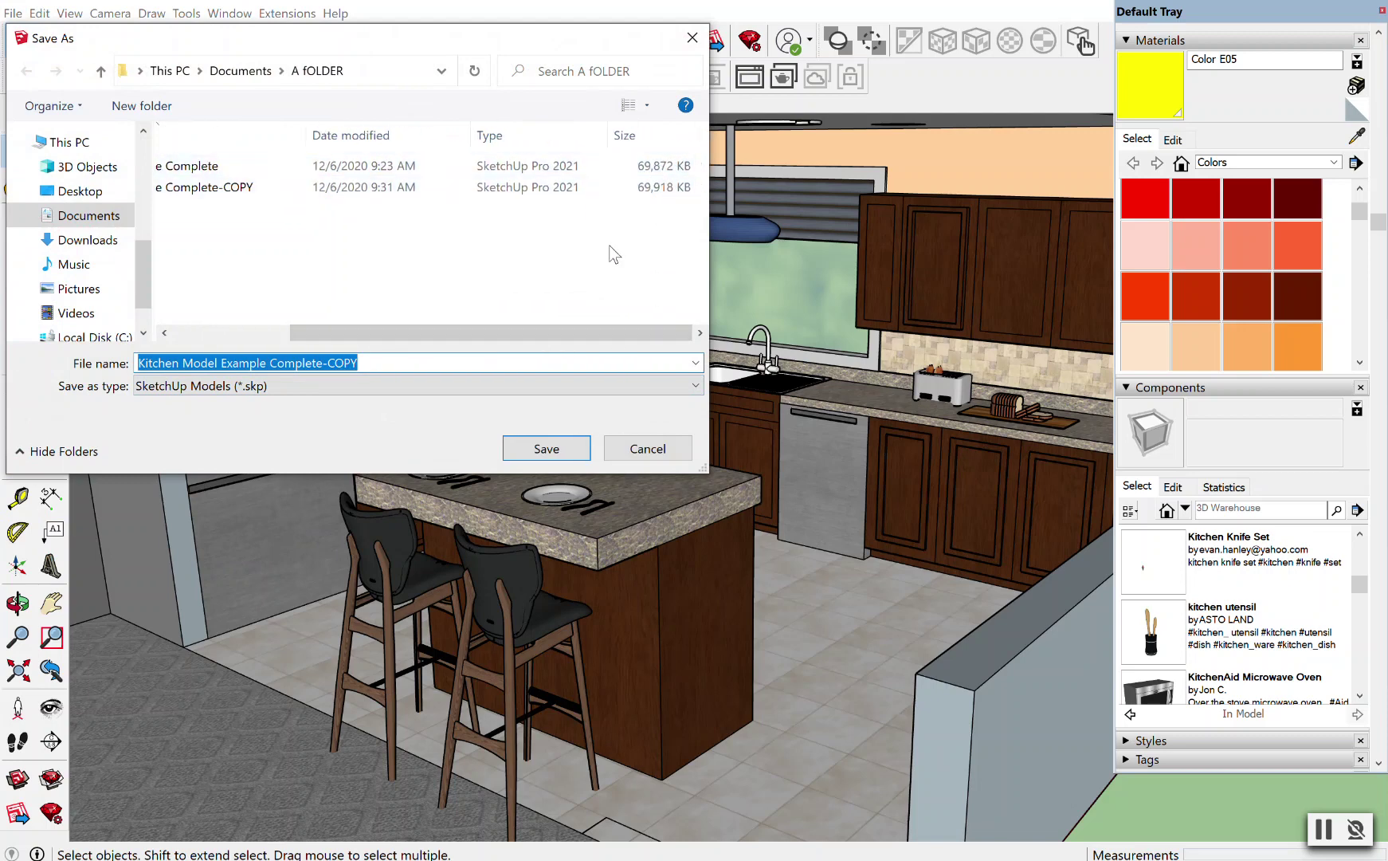
pyautogui.click(561, 451)
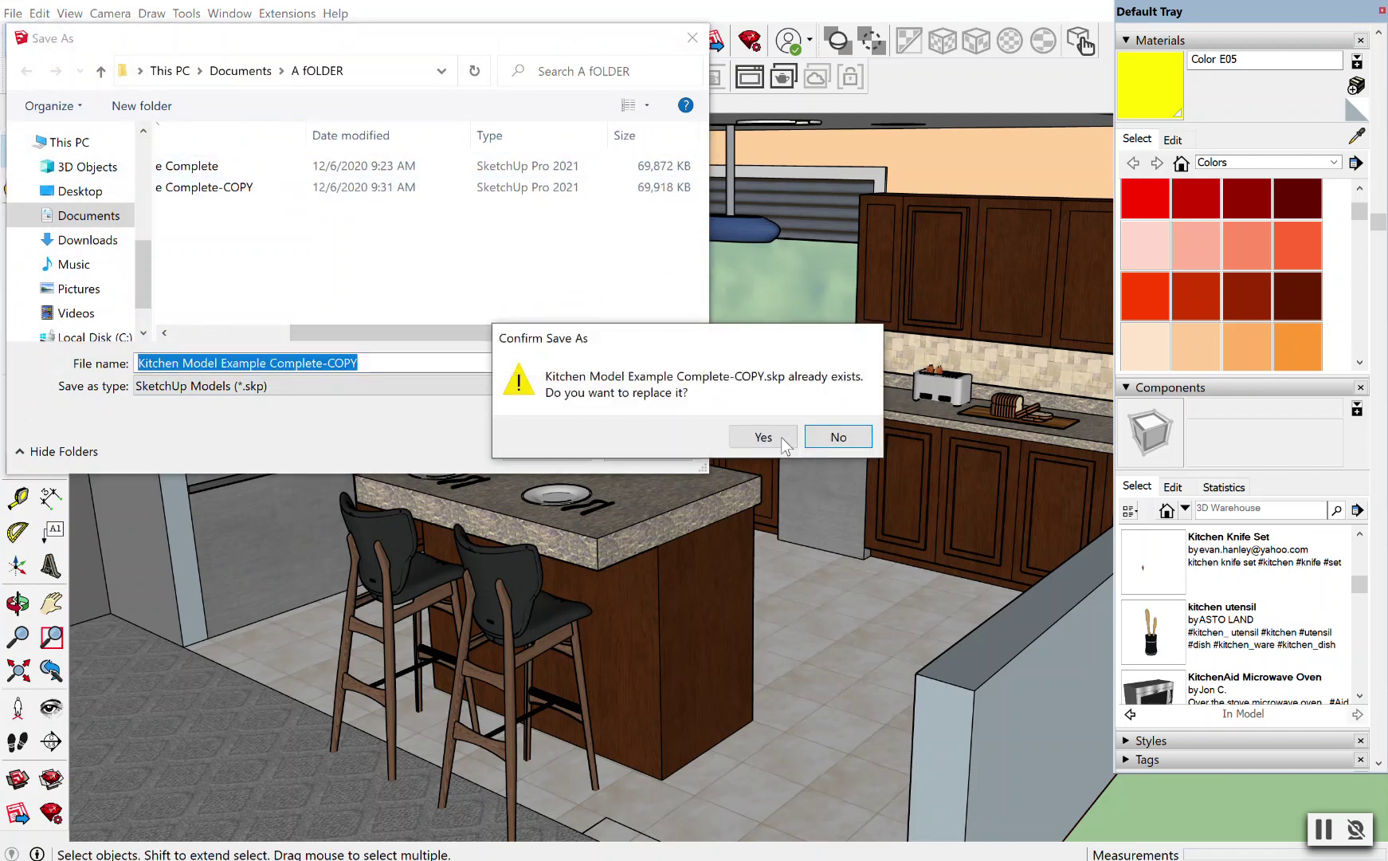
pyautogui.click(781, 436)
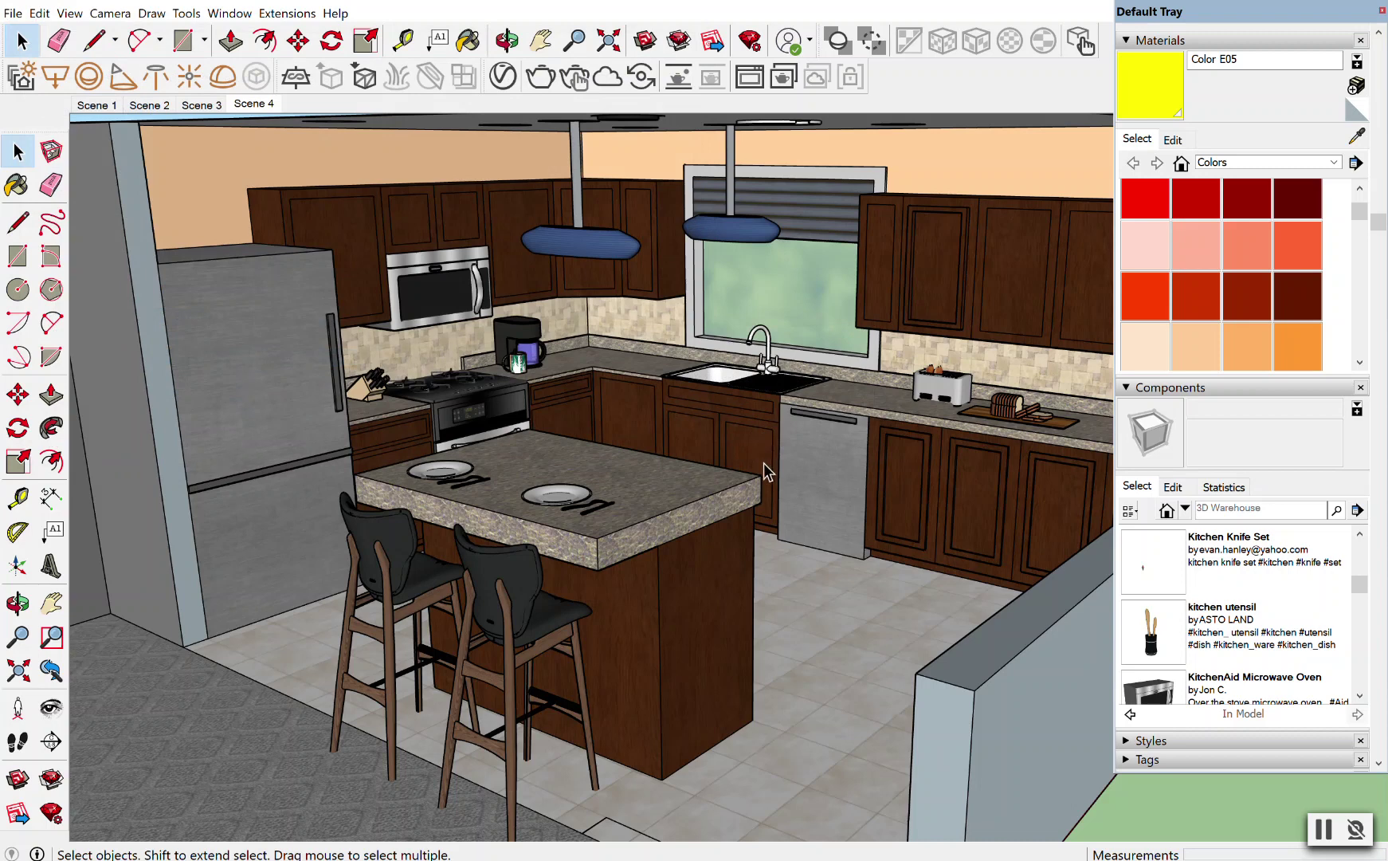
# - Switch to File Explorer, compare the original and purged copy's file sizes in A fOLDER, and close the window
pyautogui.press('super+e')
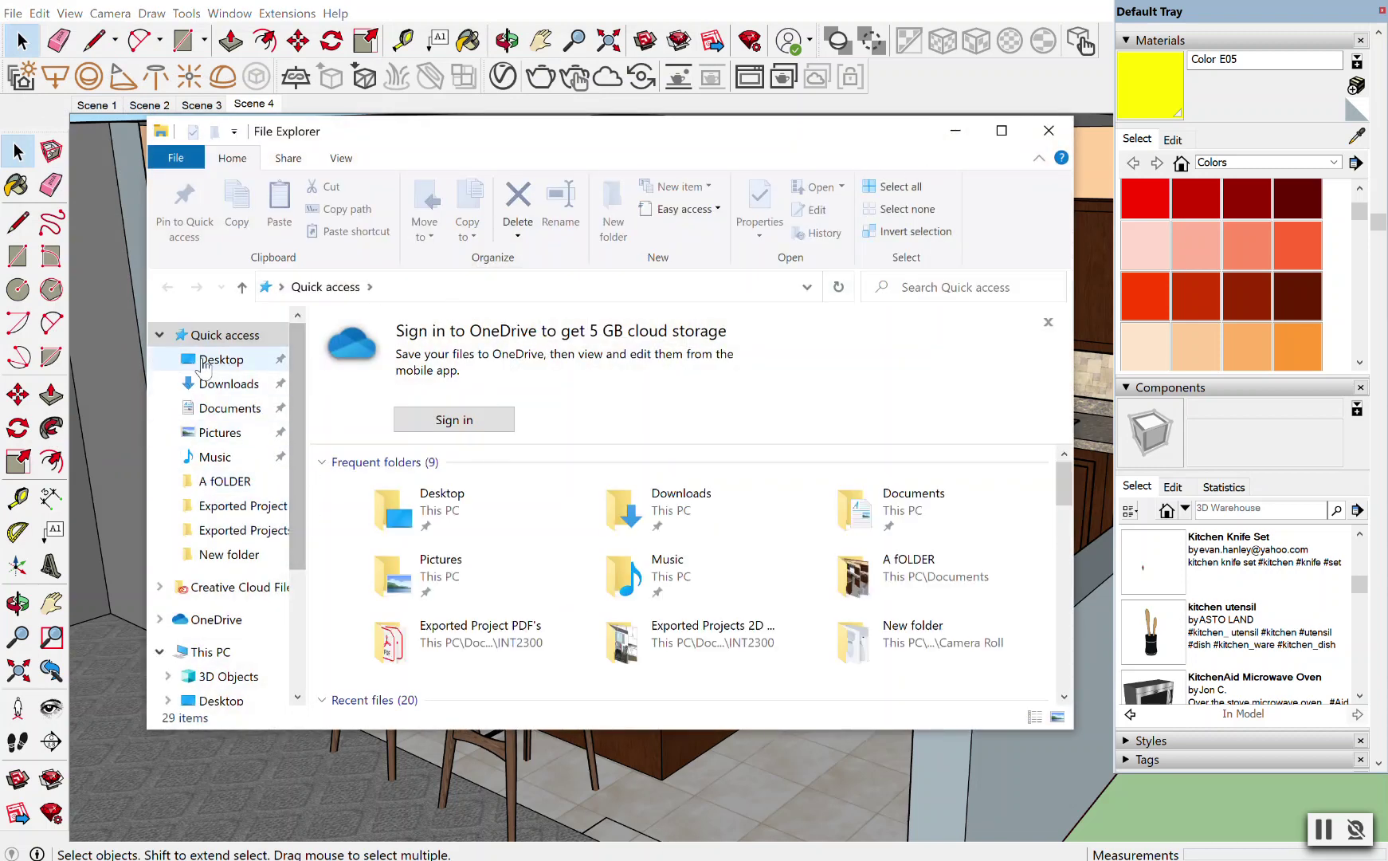
pyautogui.click(232, 482)
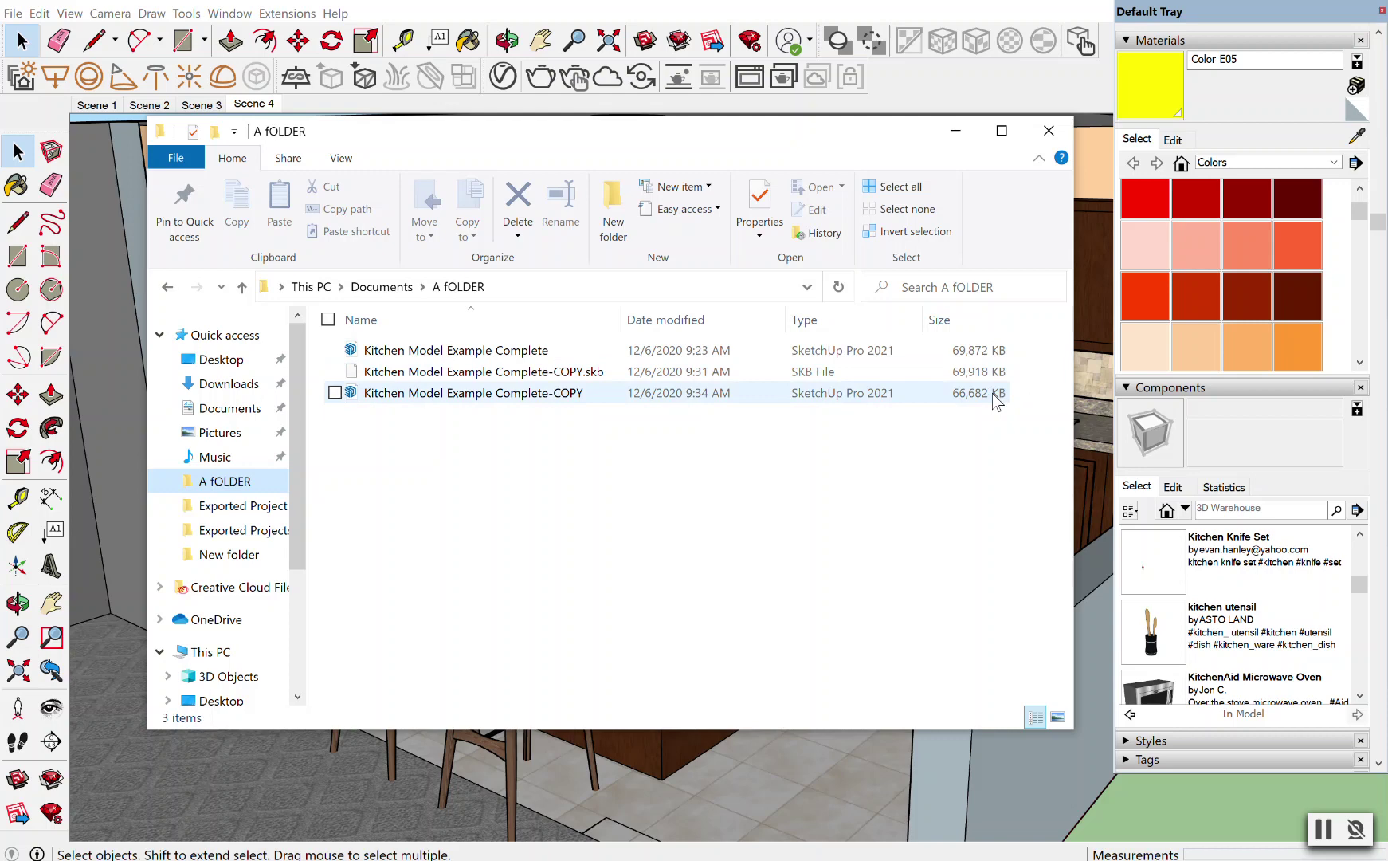
pyautogui.click(1060, 132)
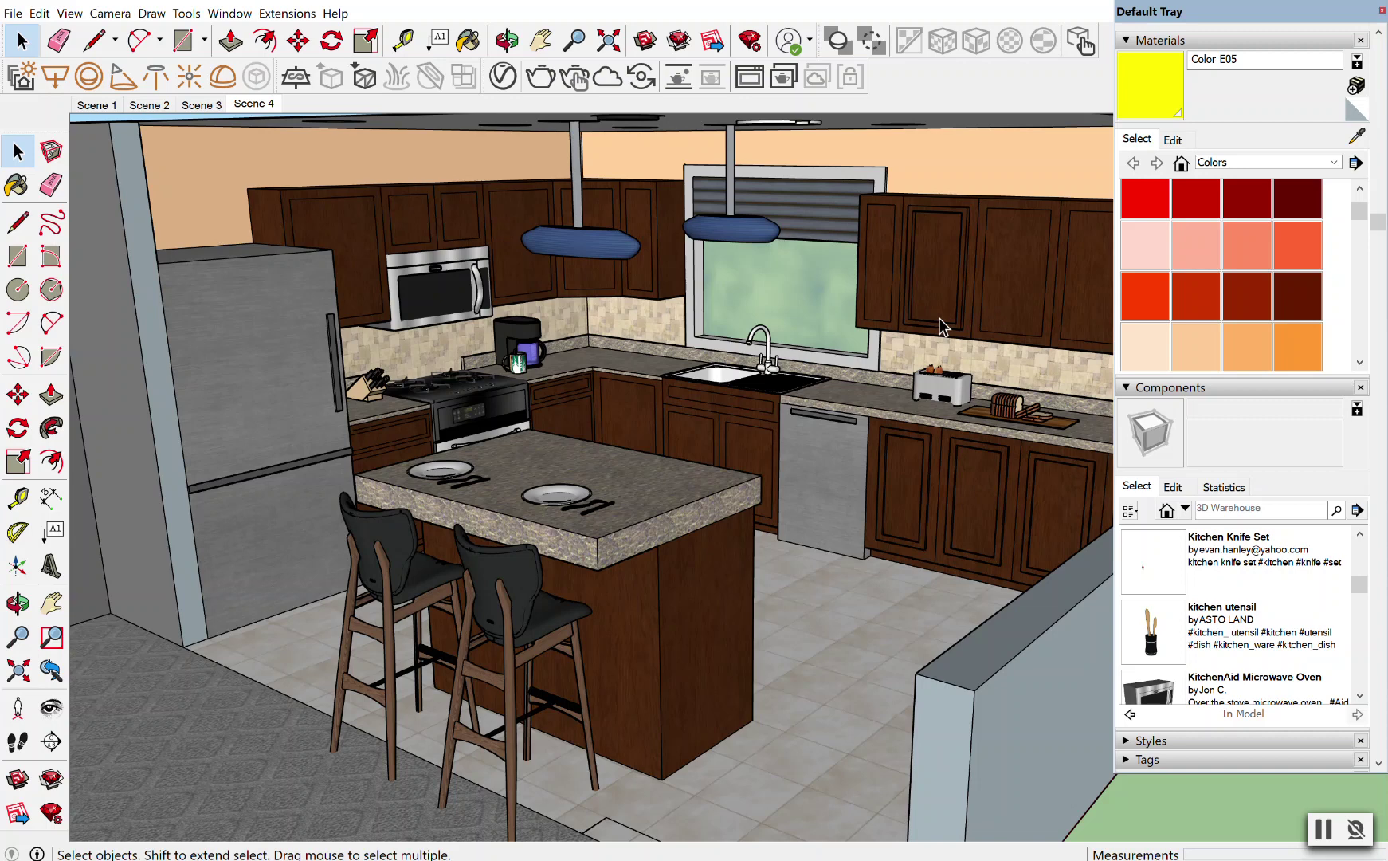
# - Inspect the whole kitchen model from outside and above, including its ceiling and the adjoining carpeted floor
pyautogui.scroll(-10, 893, 256)
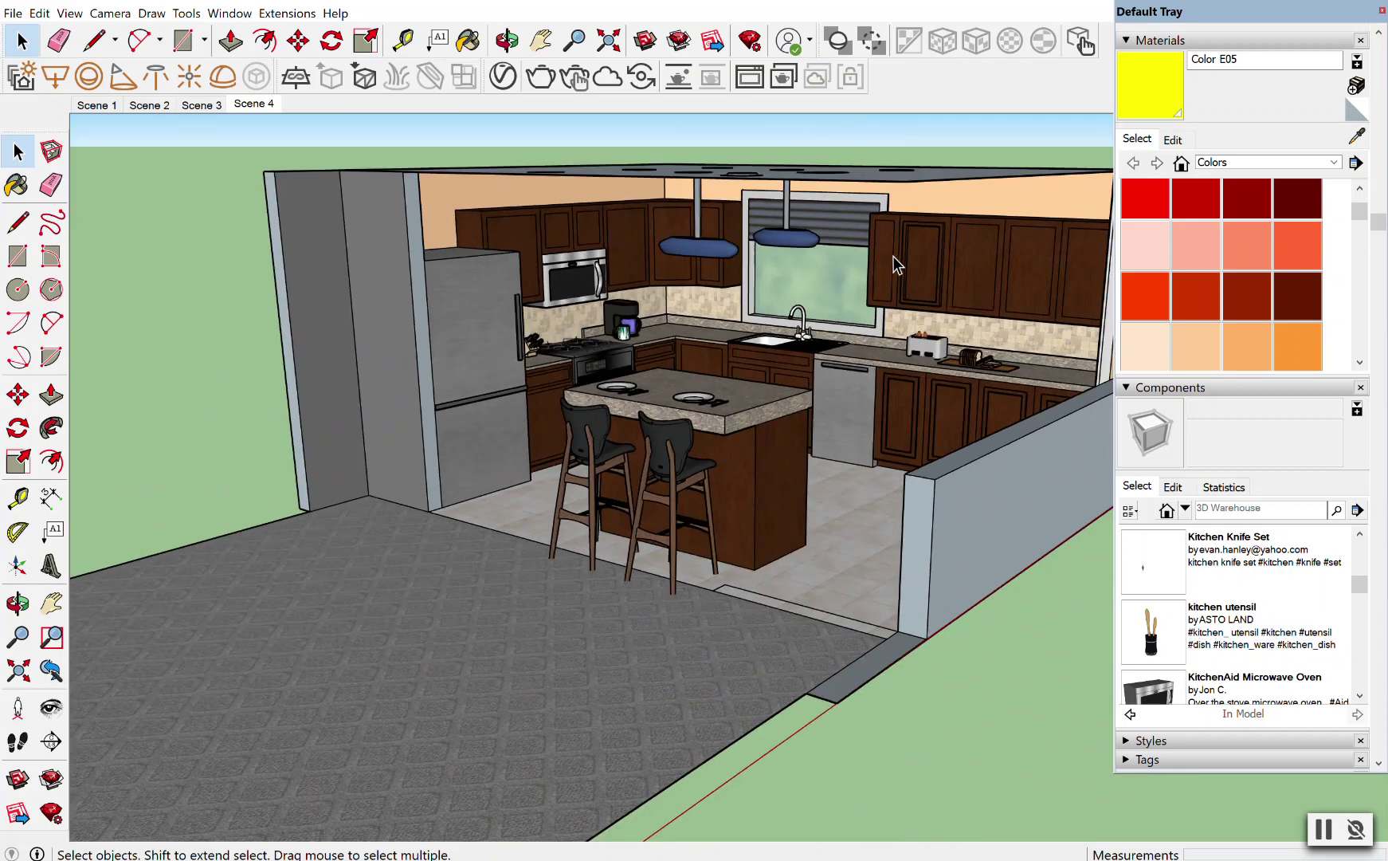
pyautogui.scroll(-4, 893, 256)
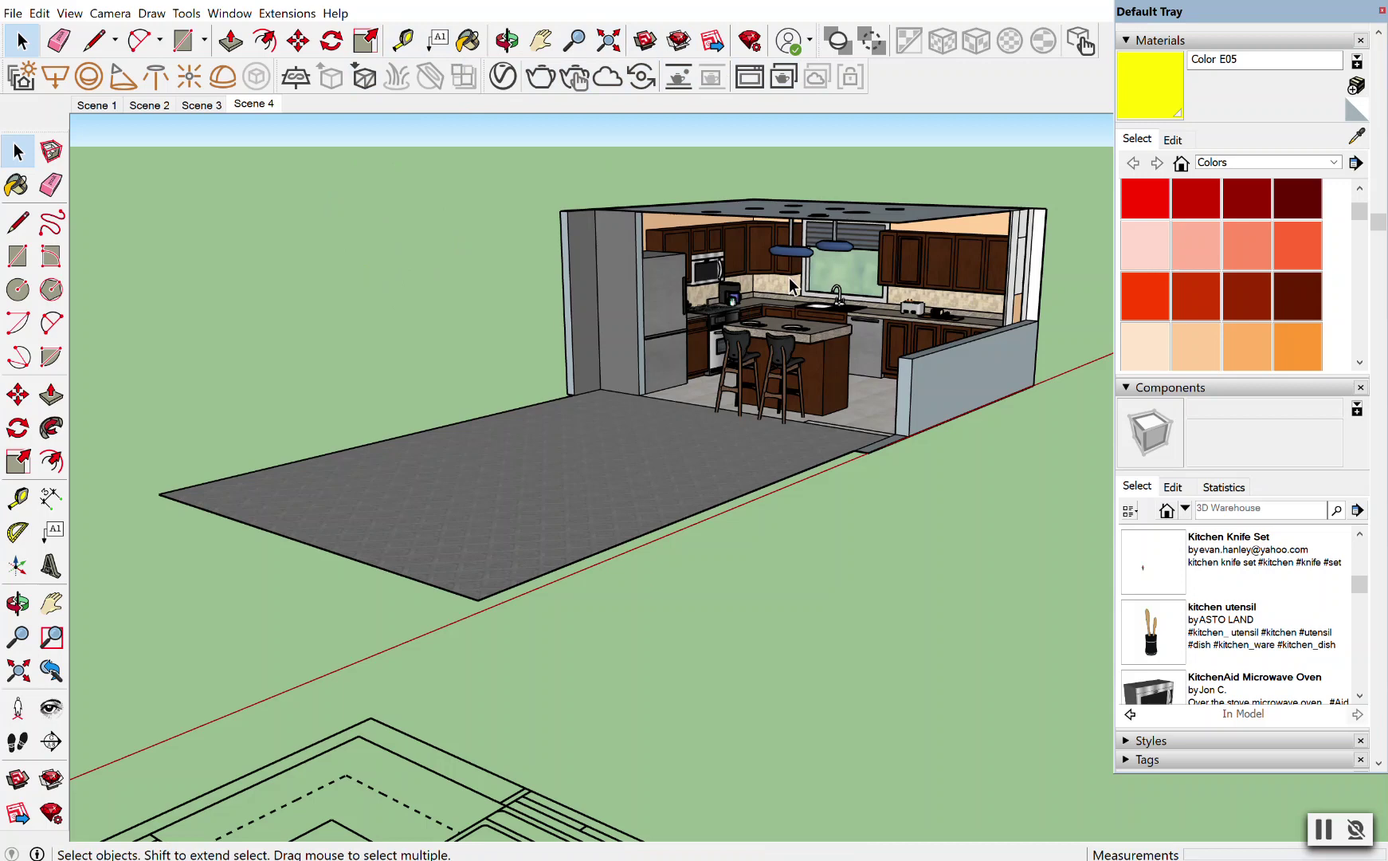
pyautogui.scroll(1, 754, 306)
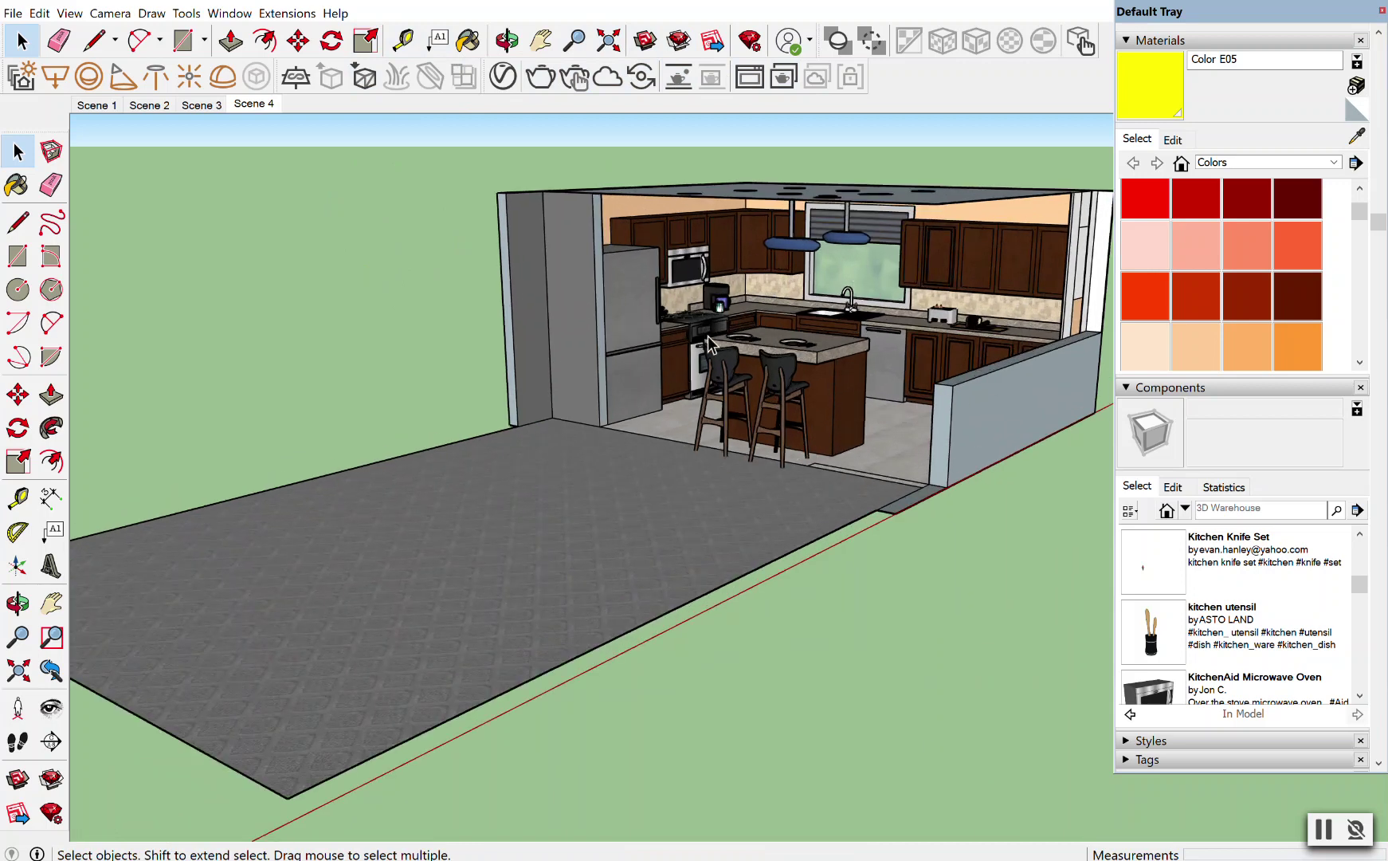
pyautogui.scroll(1, 834, 339)
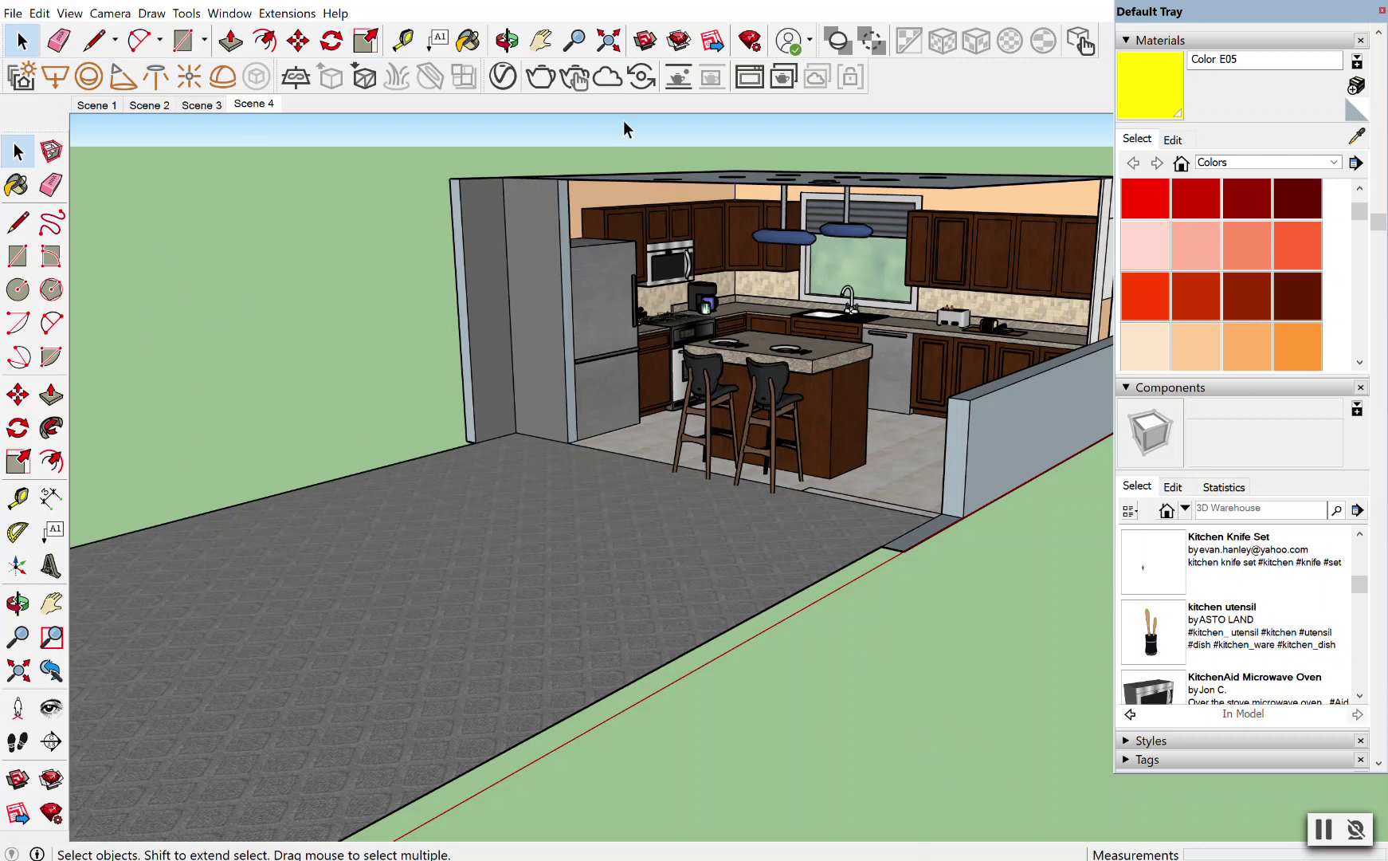
pyautogui.click(507, 39)
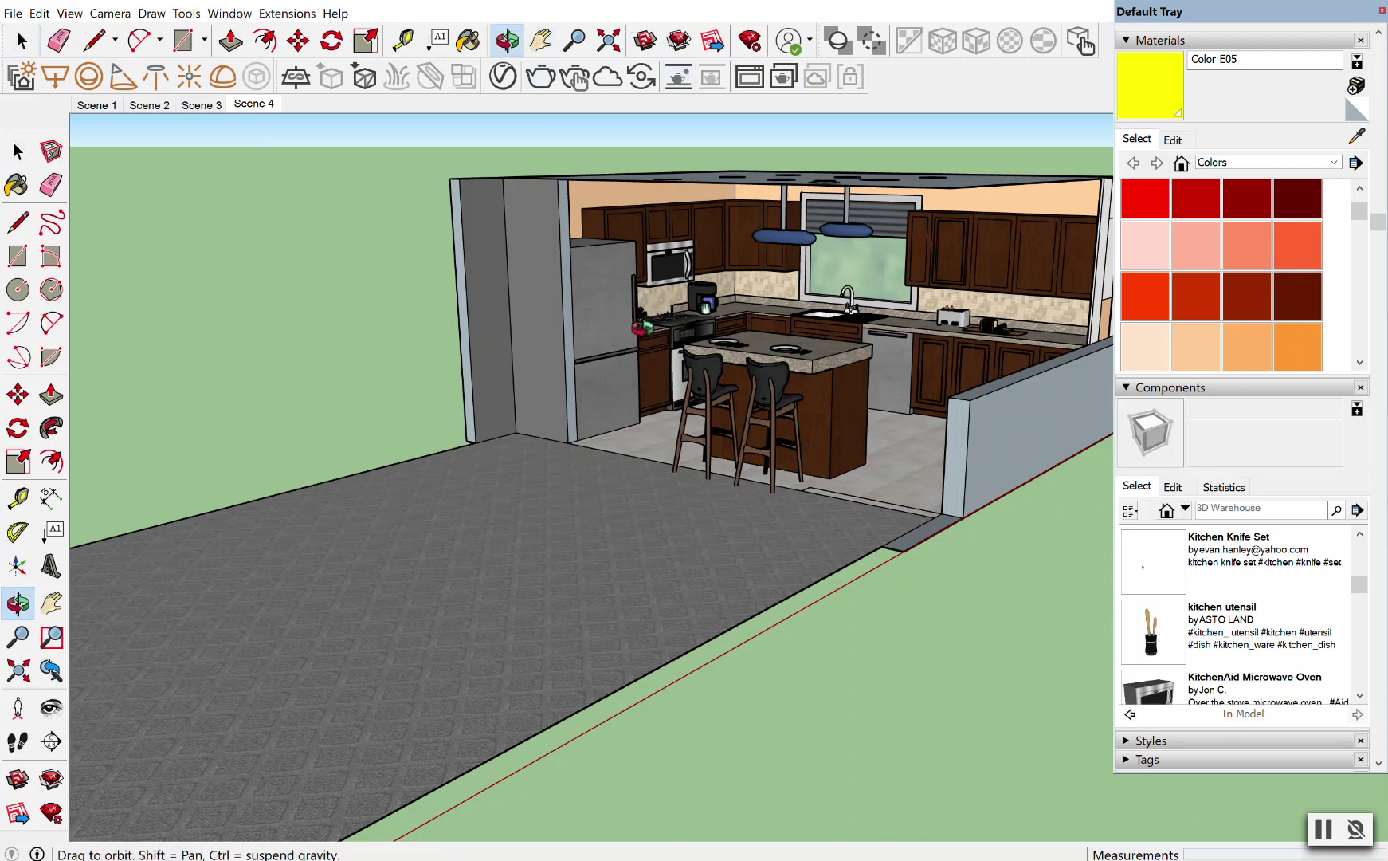
pyautogui.scroll(-6, 642, 312)
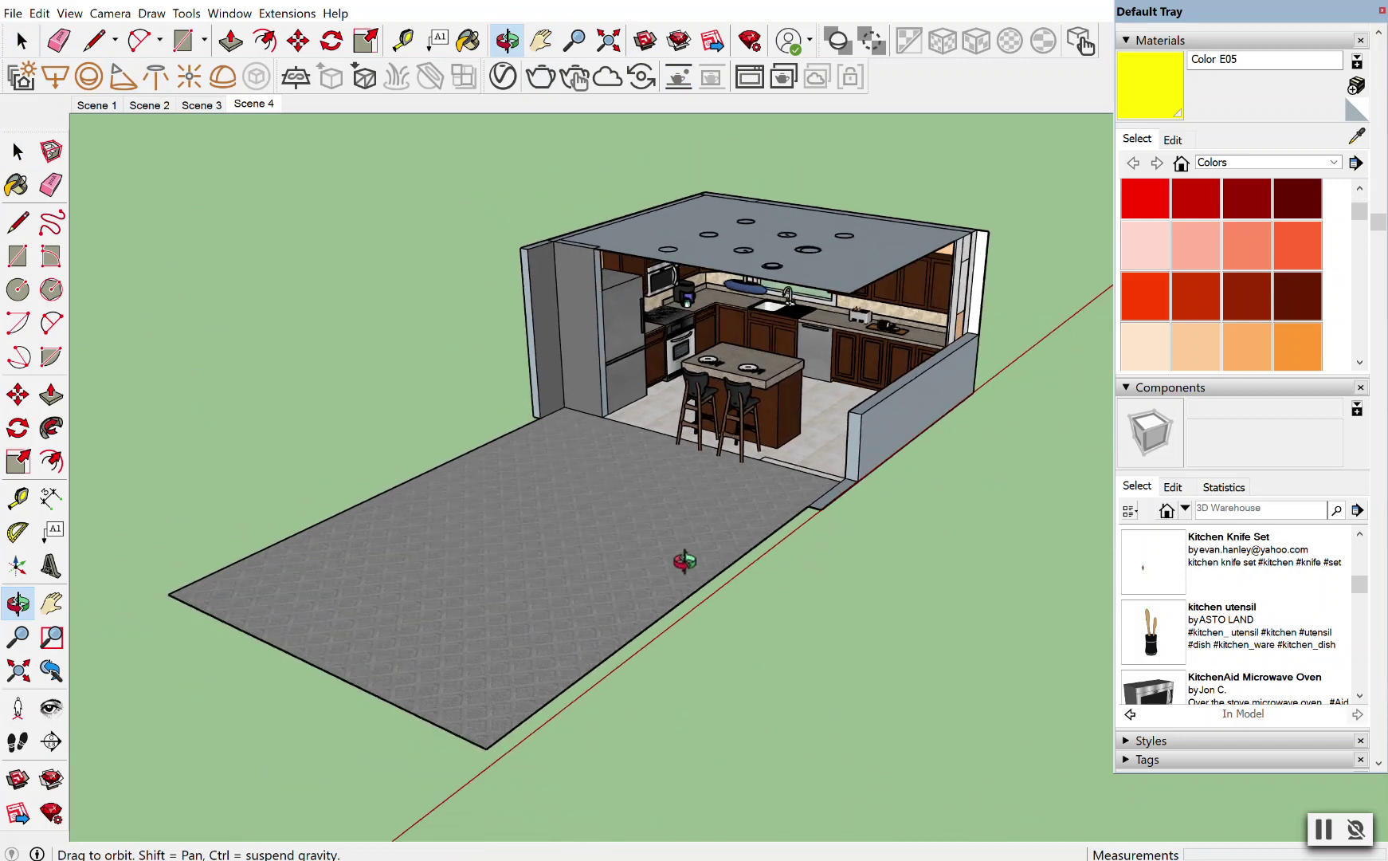